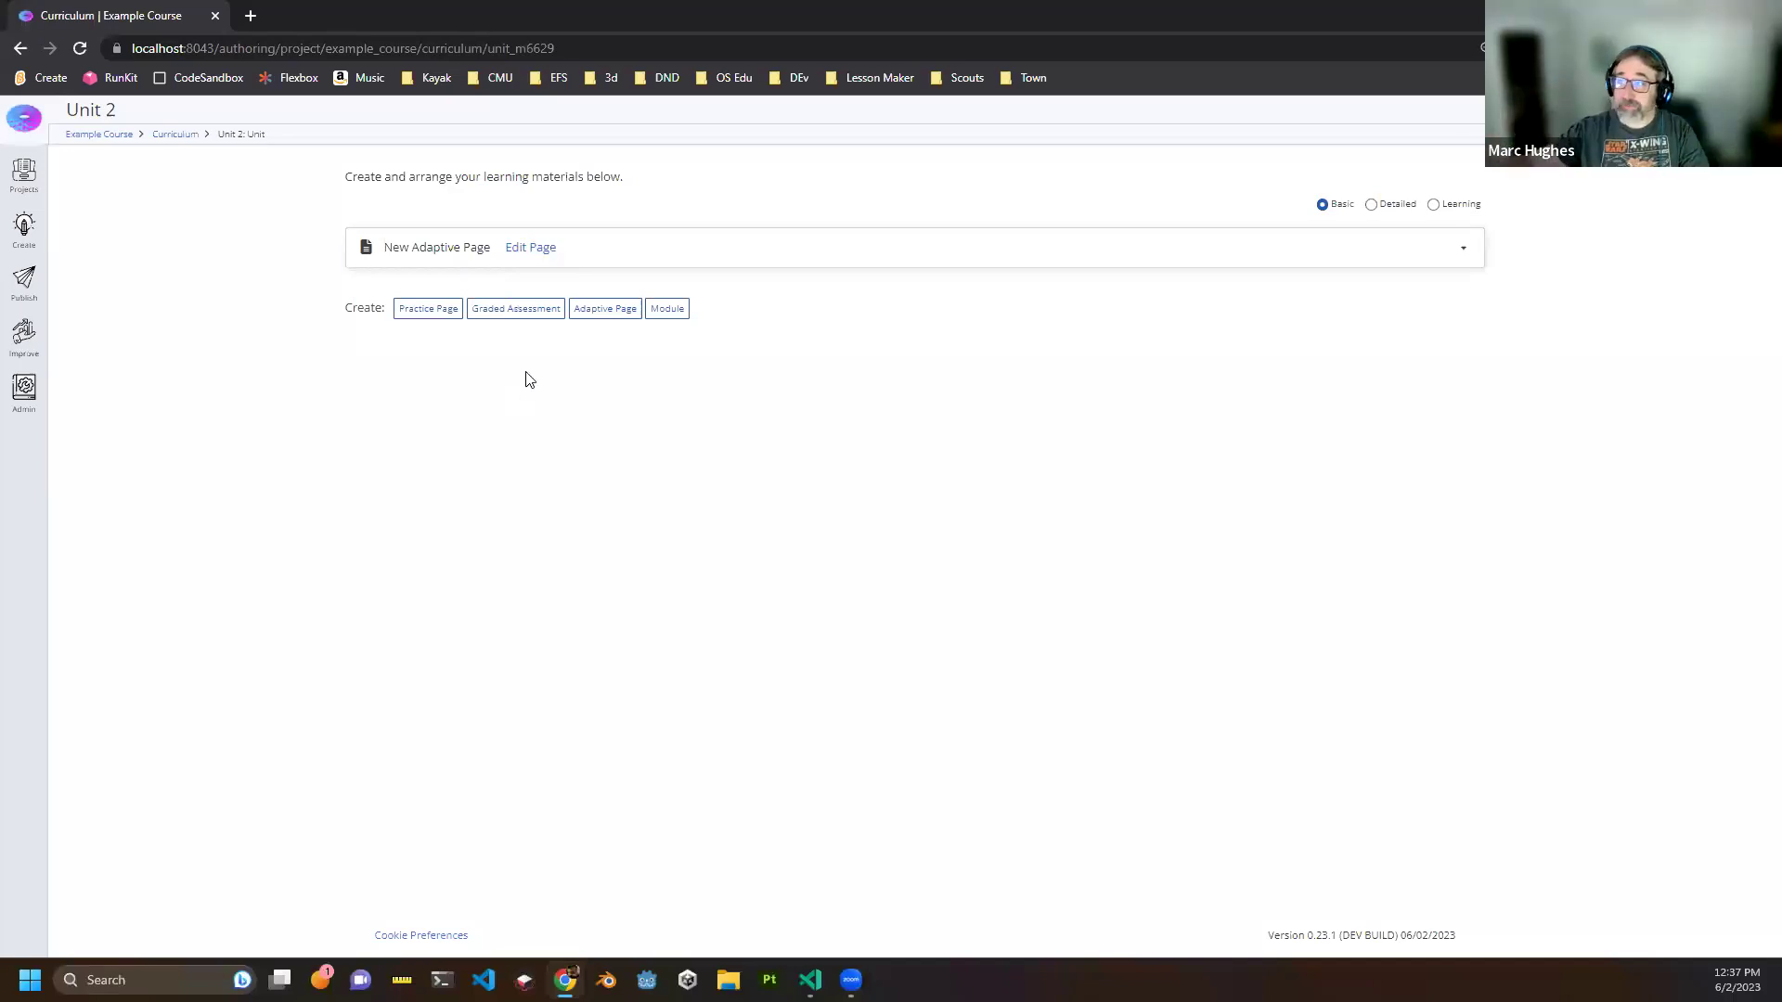
- Open New Adaptive Page in the Unit 2 curriculum list for editing
left_click(530, 248)
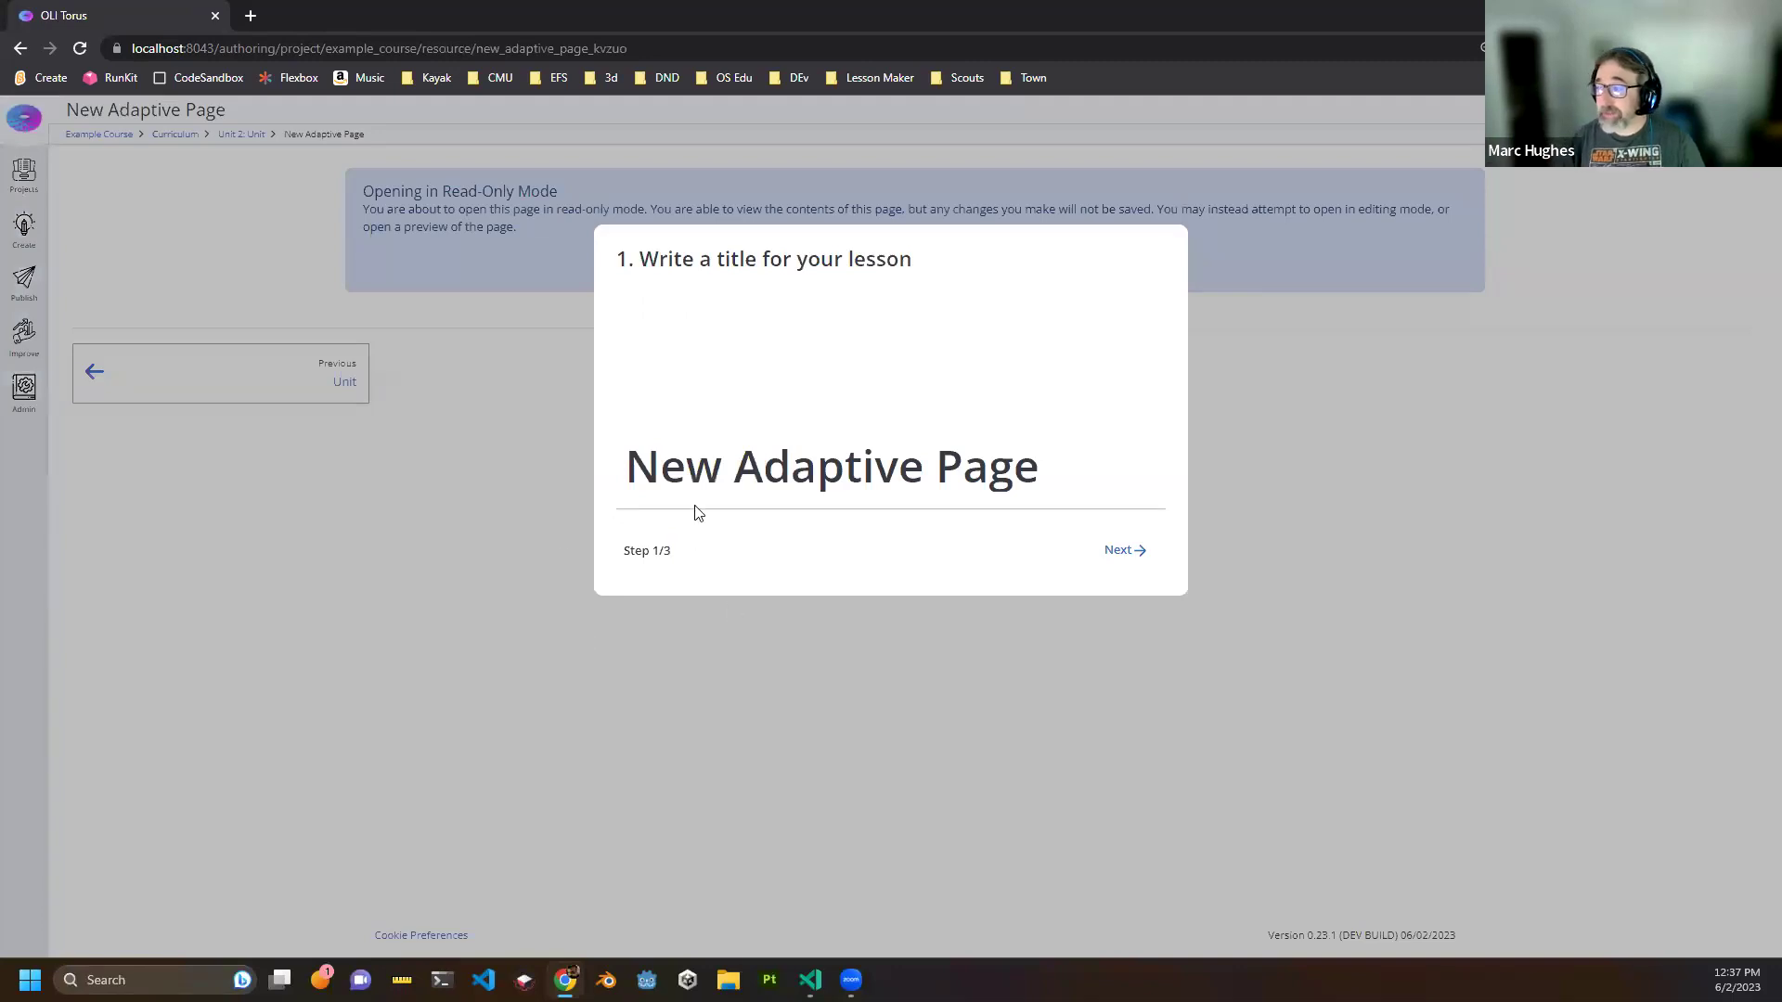
- Replace the lesson title with 'Demo Basic'
left_click(696, 476)
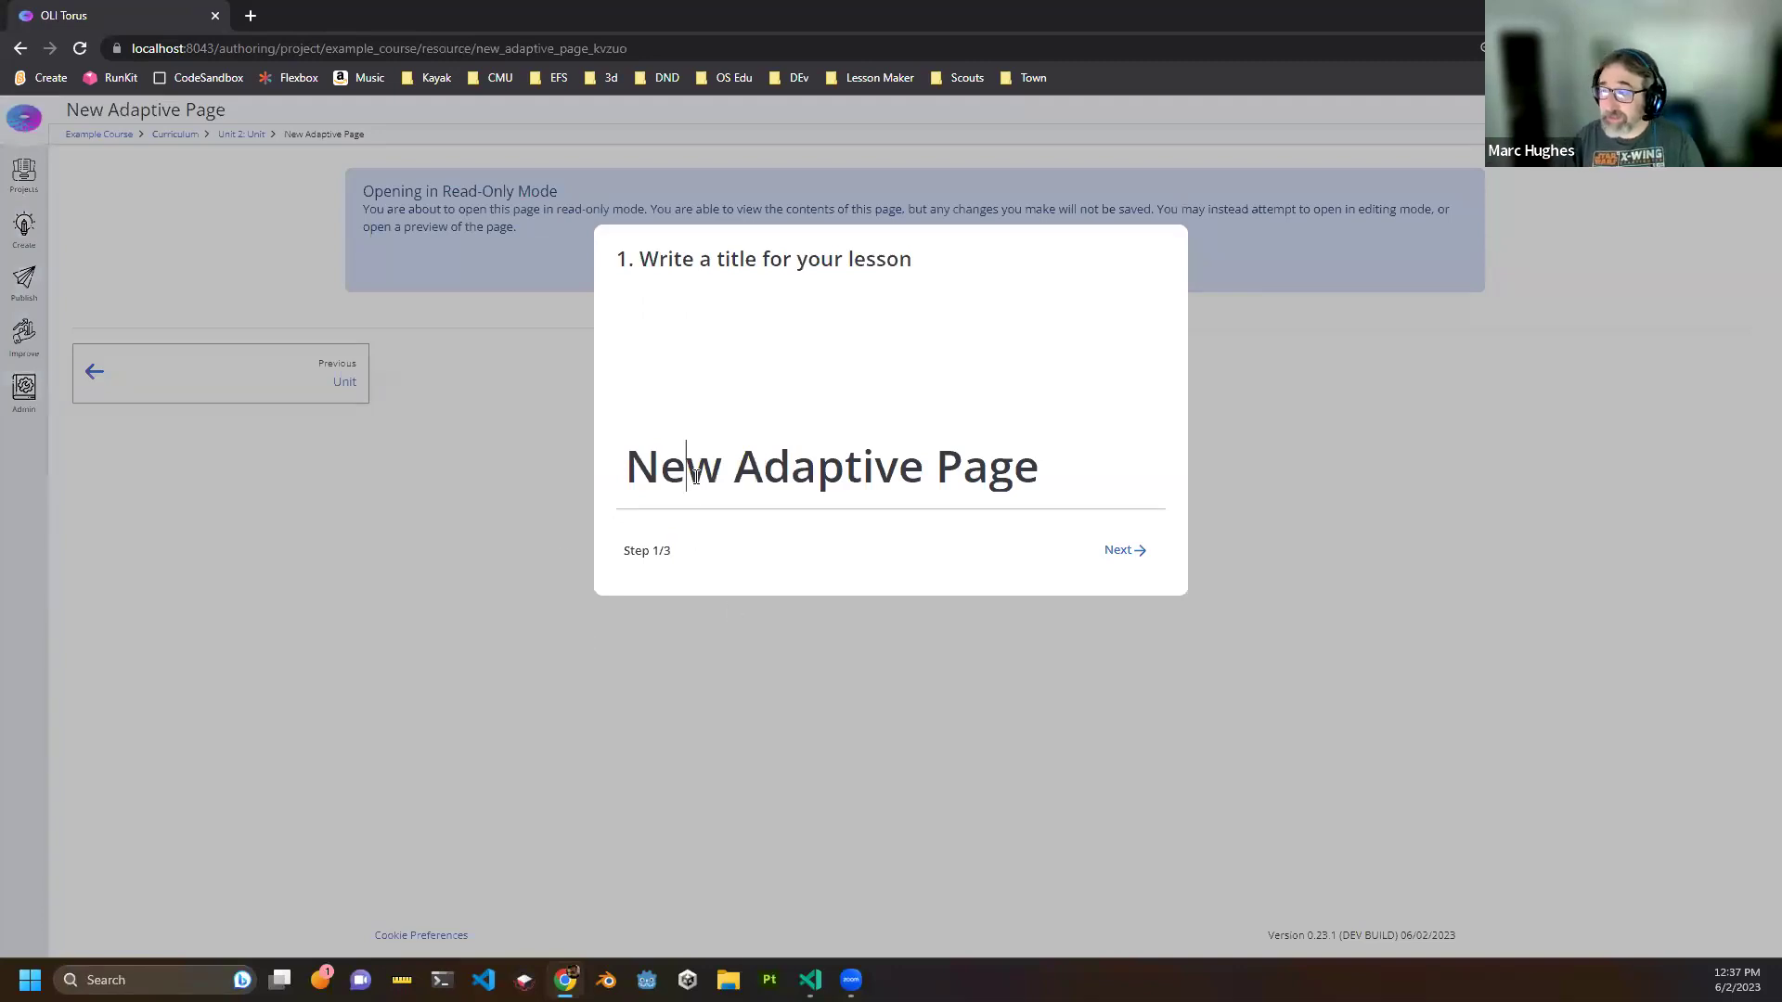
key("ctrl+a")
key("BackSpace")
type("D")
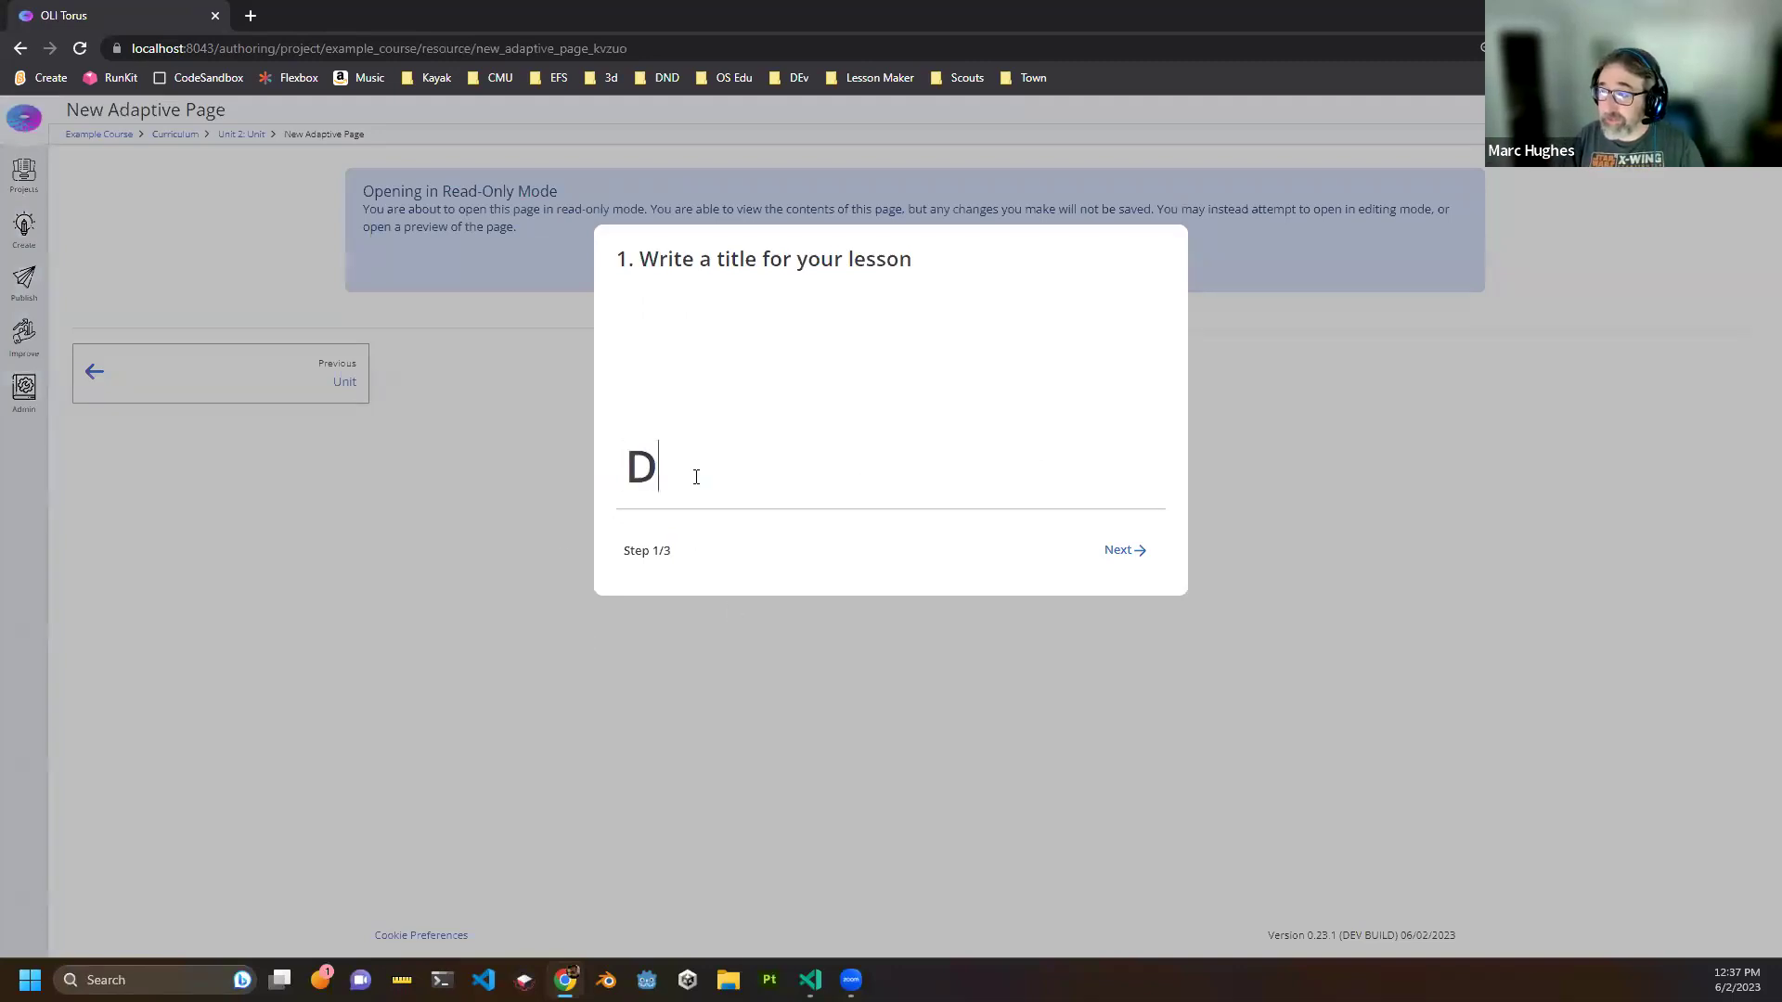
type("emo Basic")
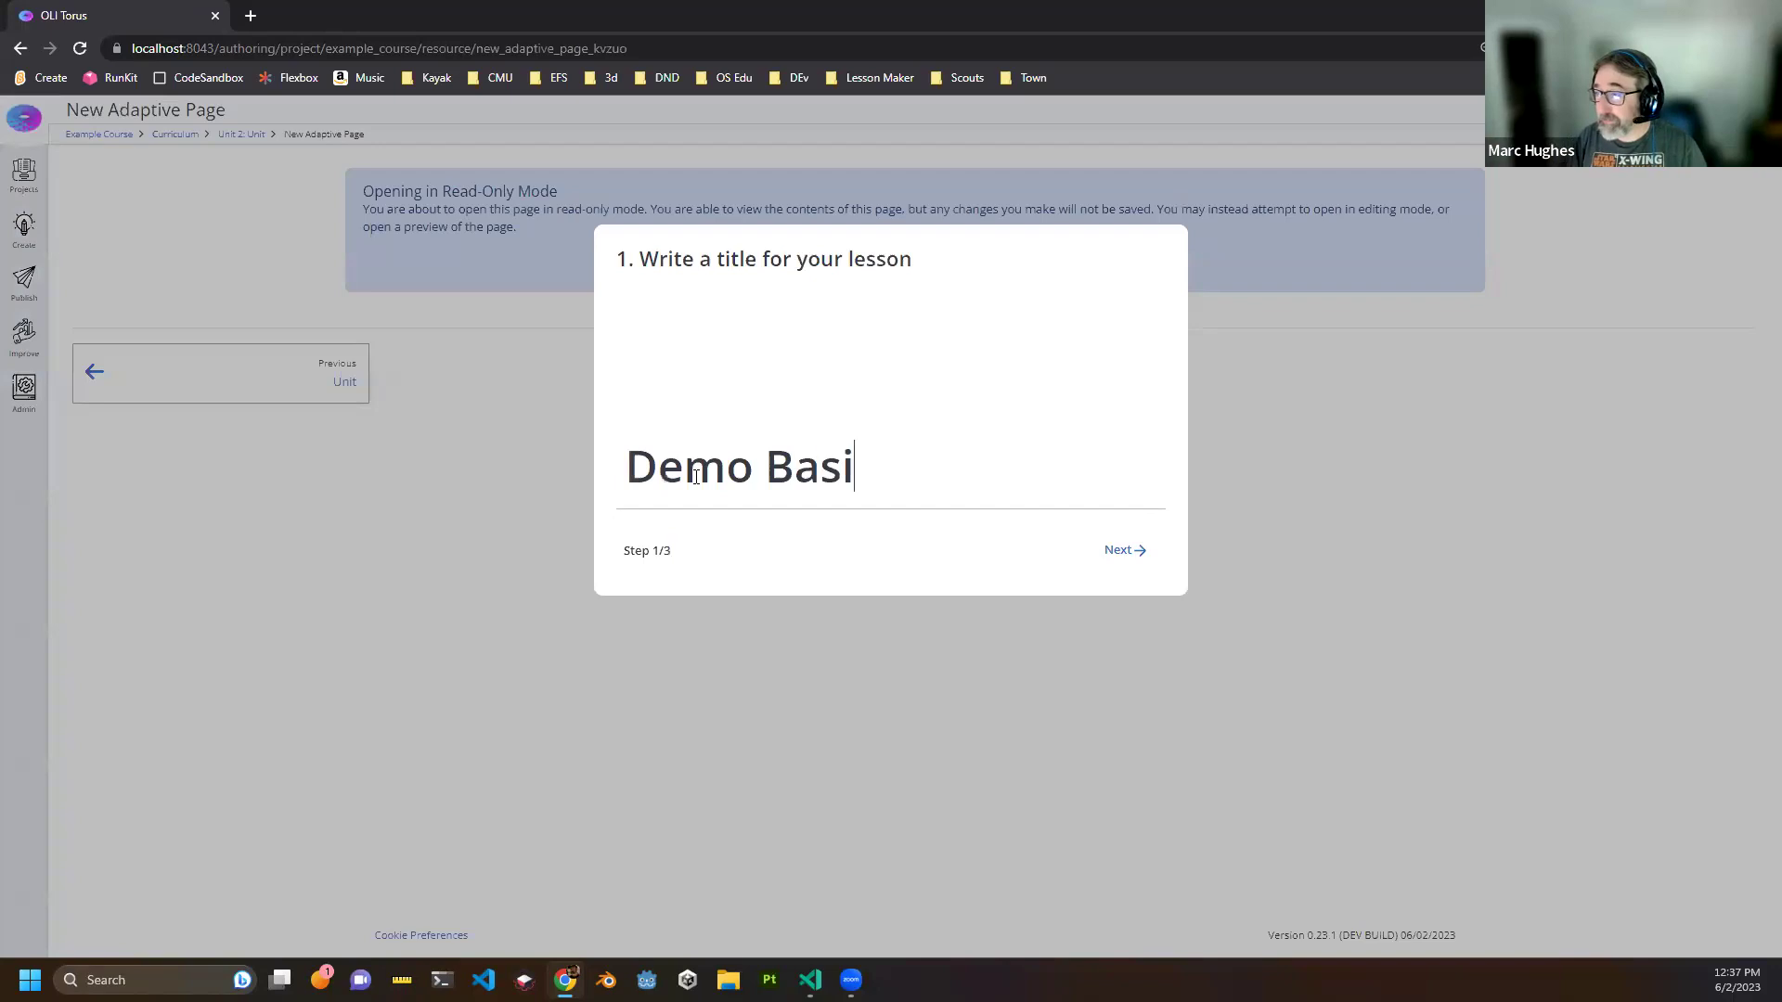
- Choose Basic authoring and the Landscape lesson type to finish the setup wizard
left_click(1119, 552)
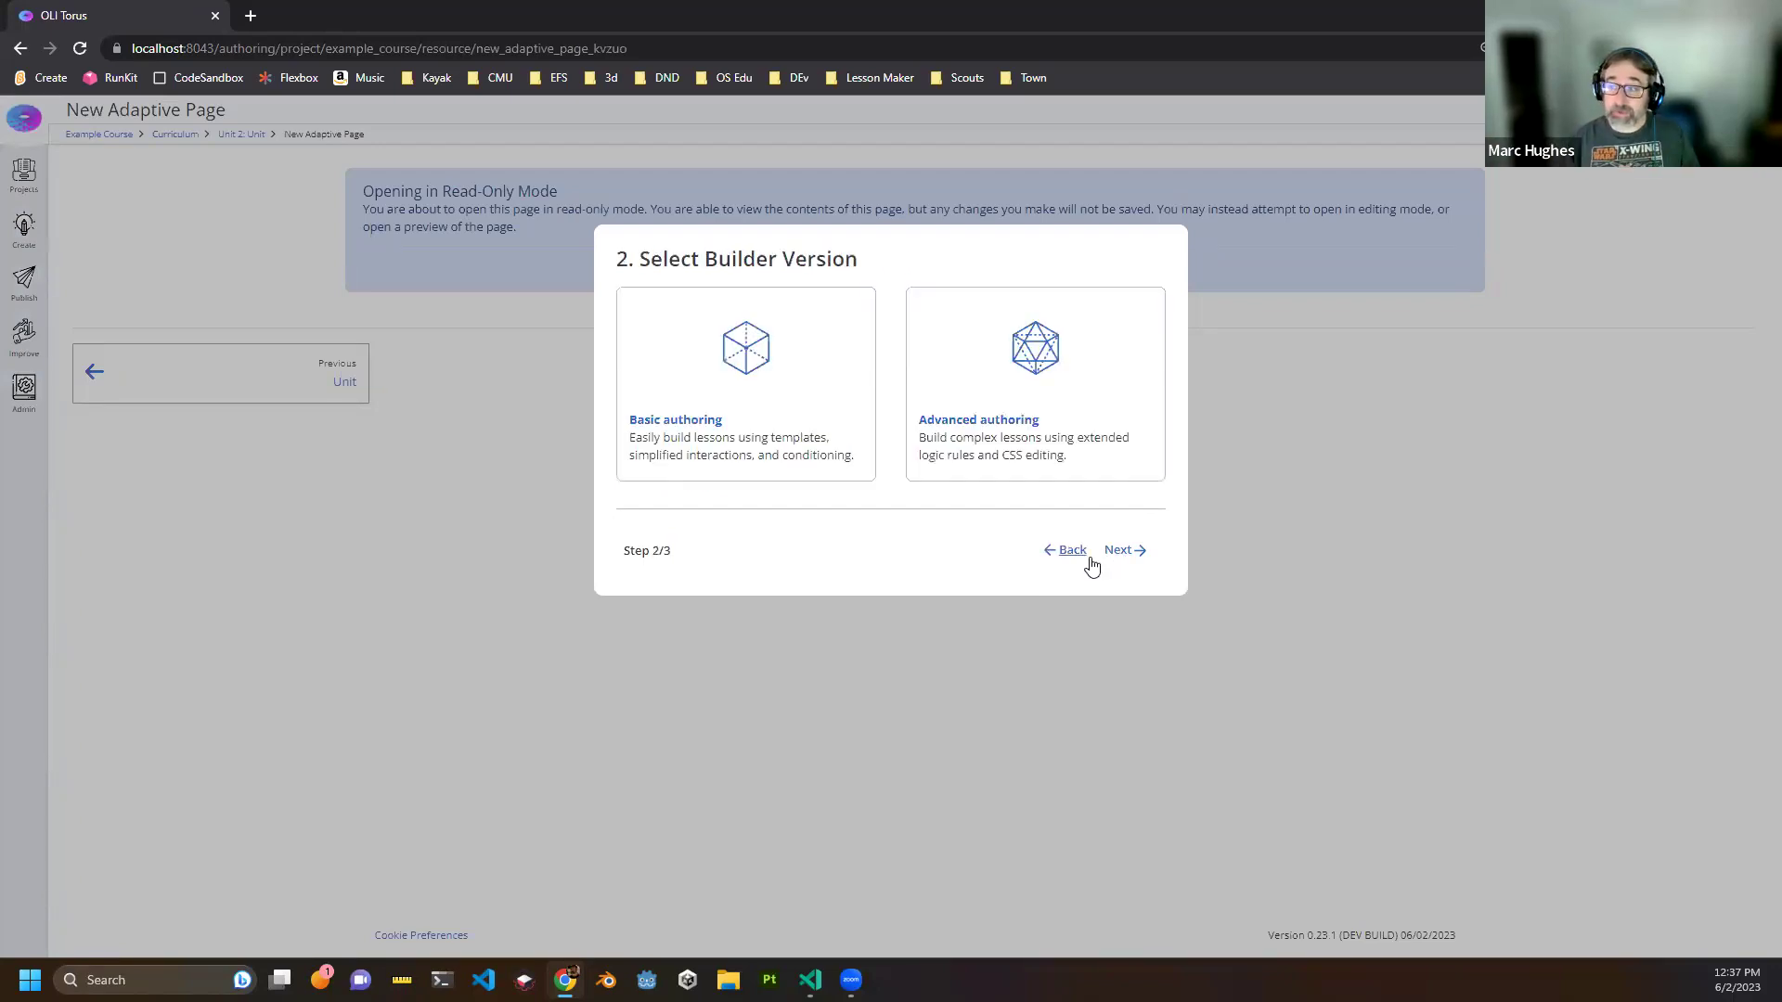
left_click(849, 469)
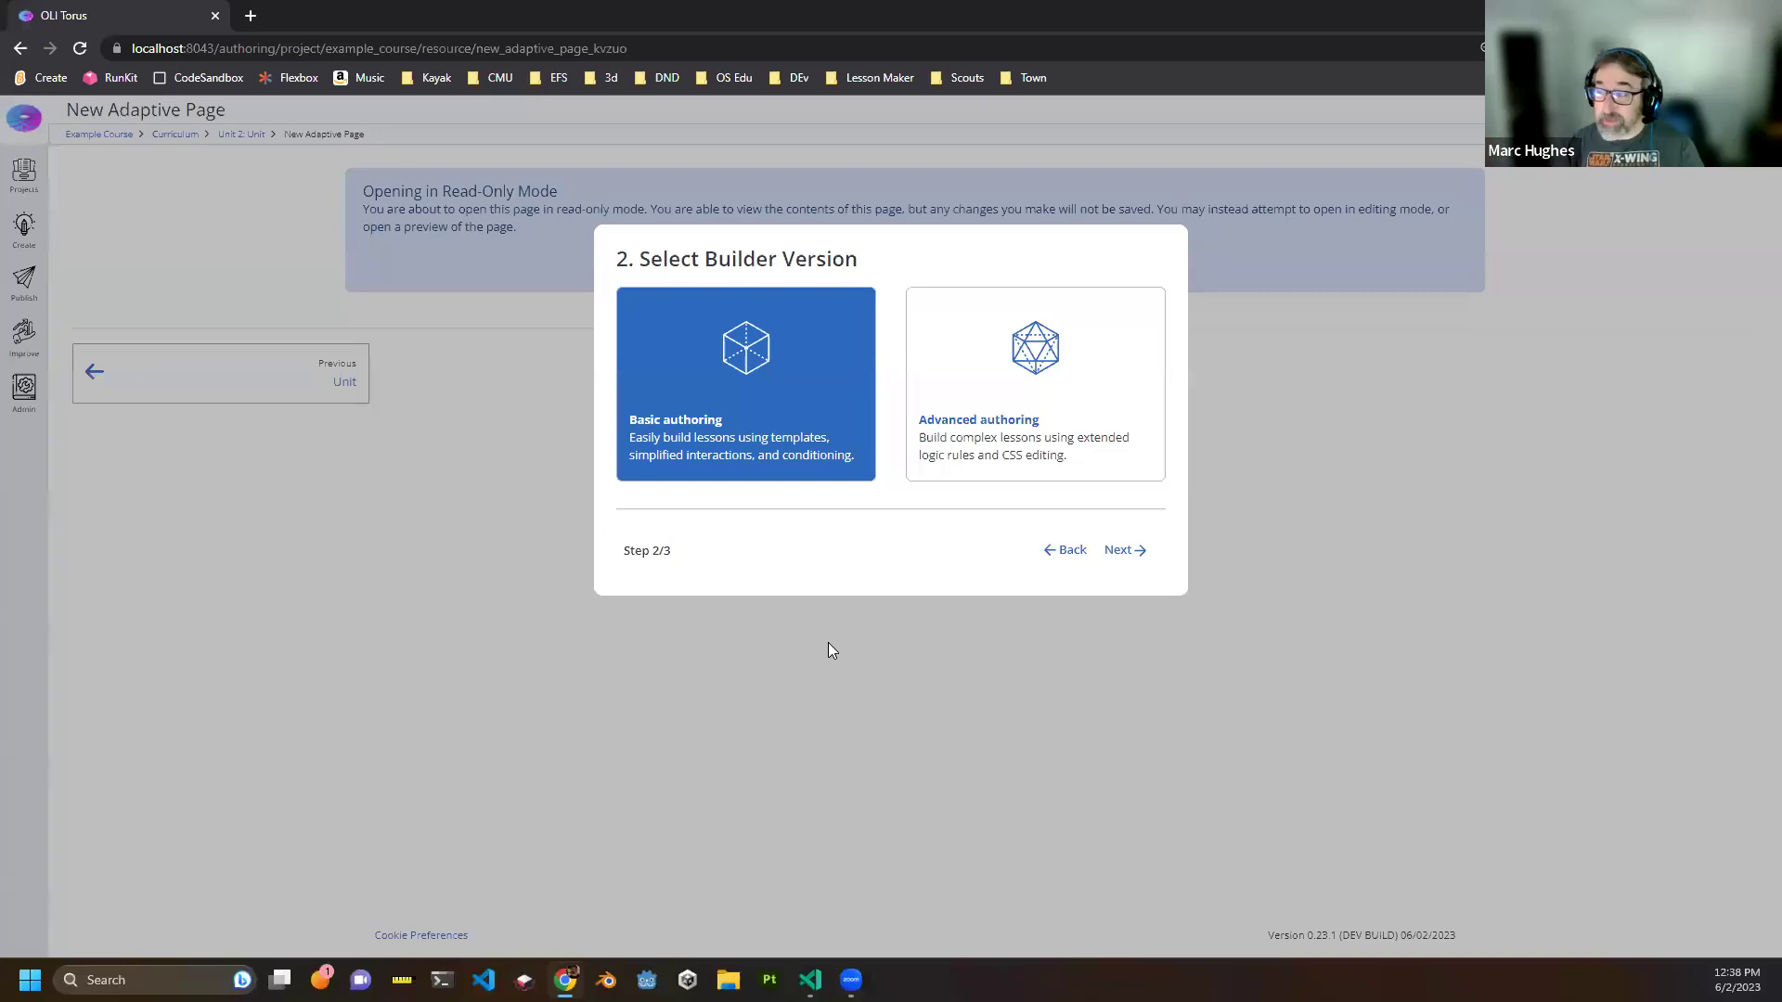
left_click(1130, 555)
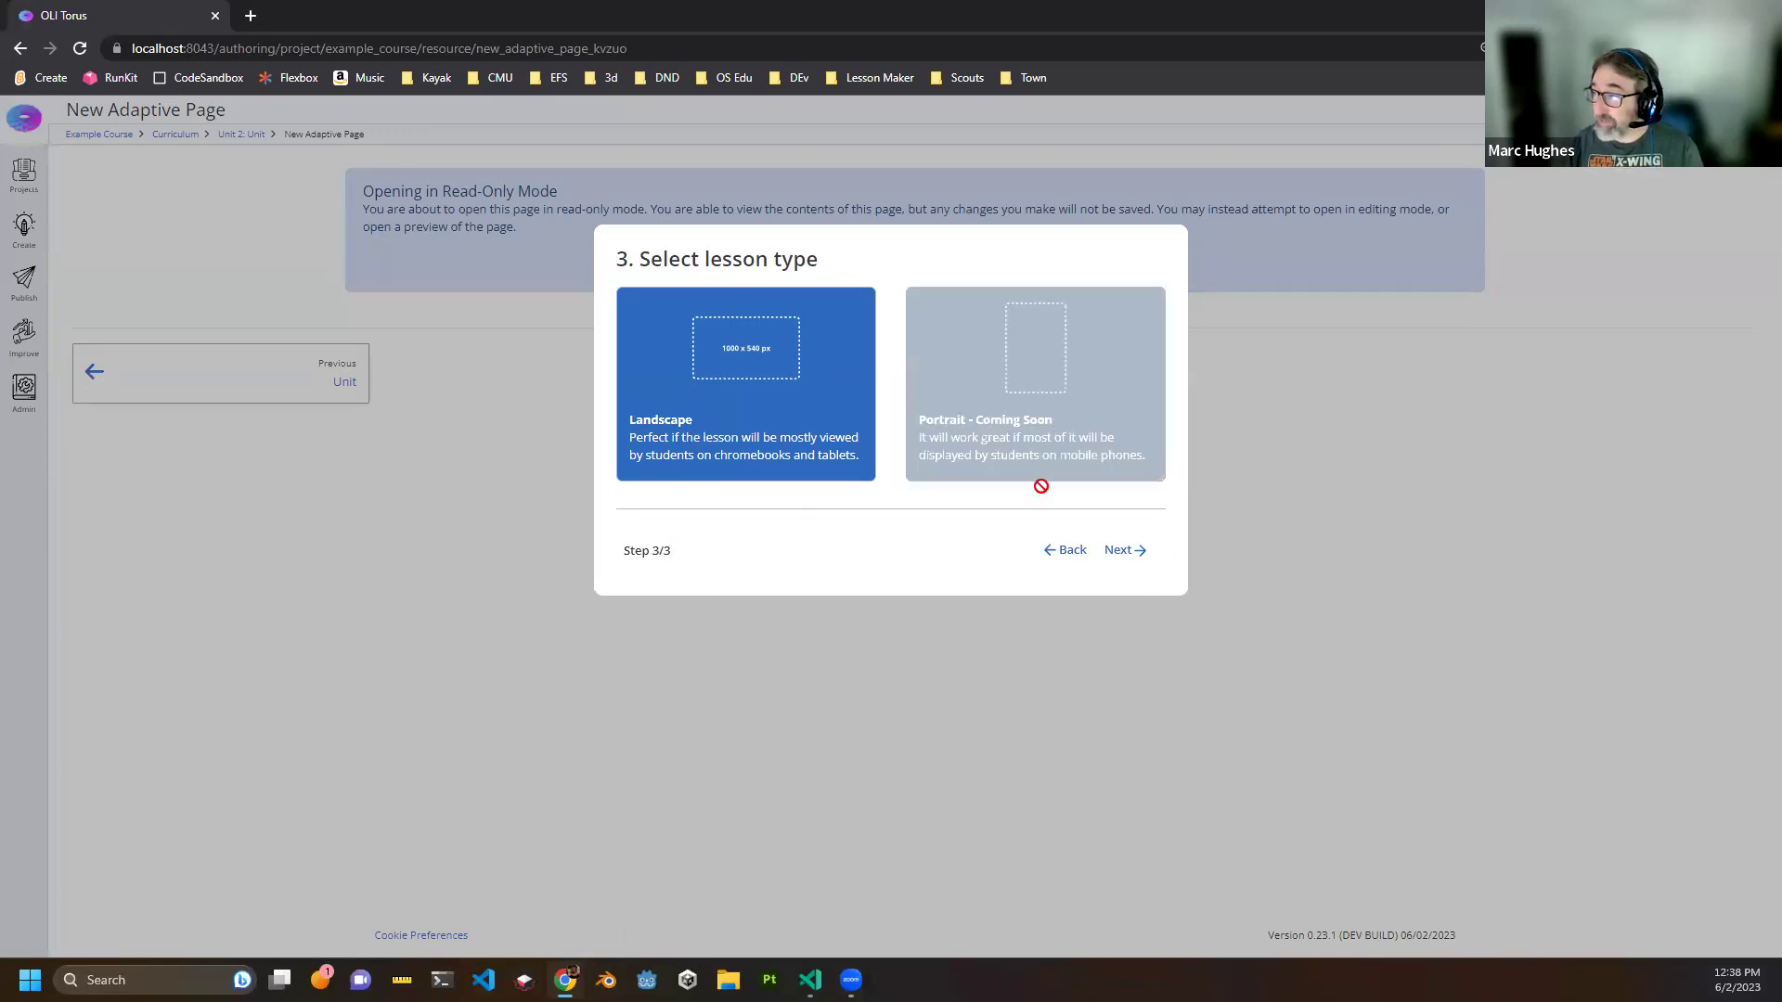
left_click(1118, 551)
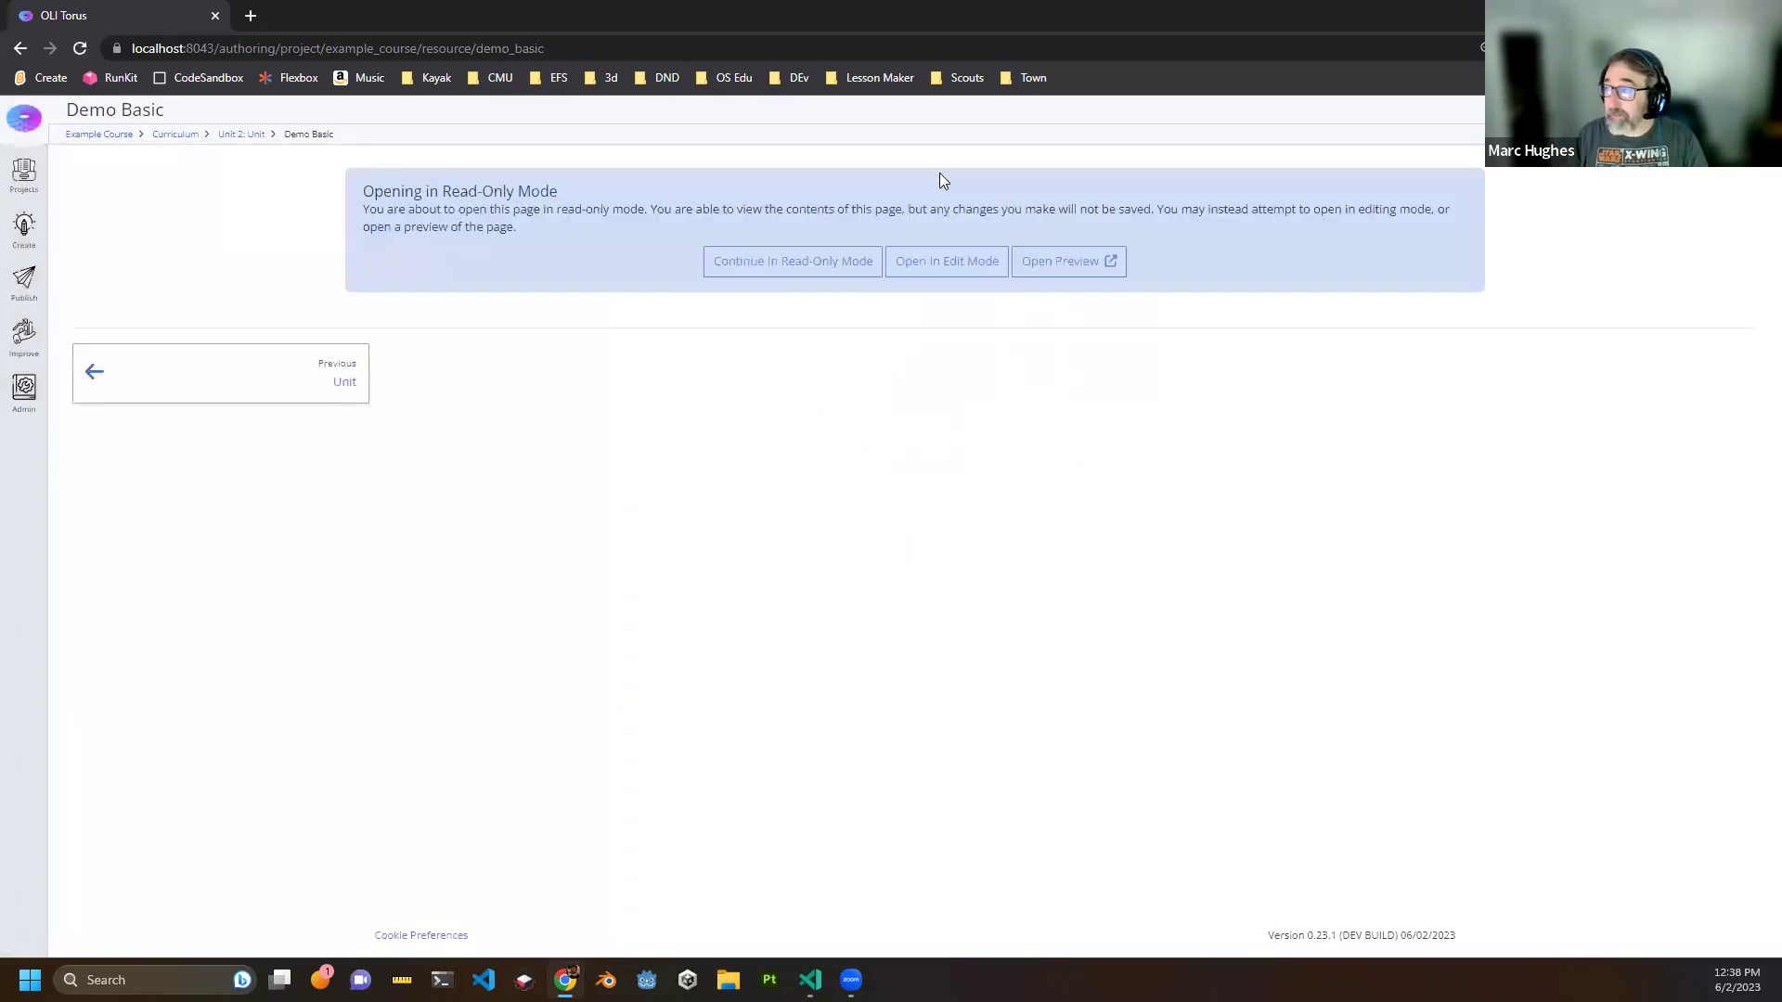
- Switch the read-only Demo Basic lesson into edit mode from its banner
left_click(952, 266)
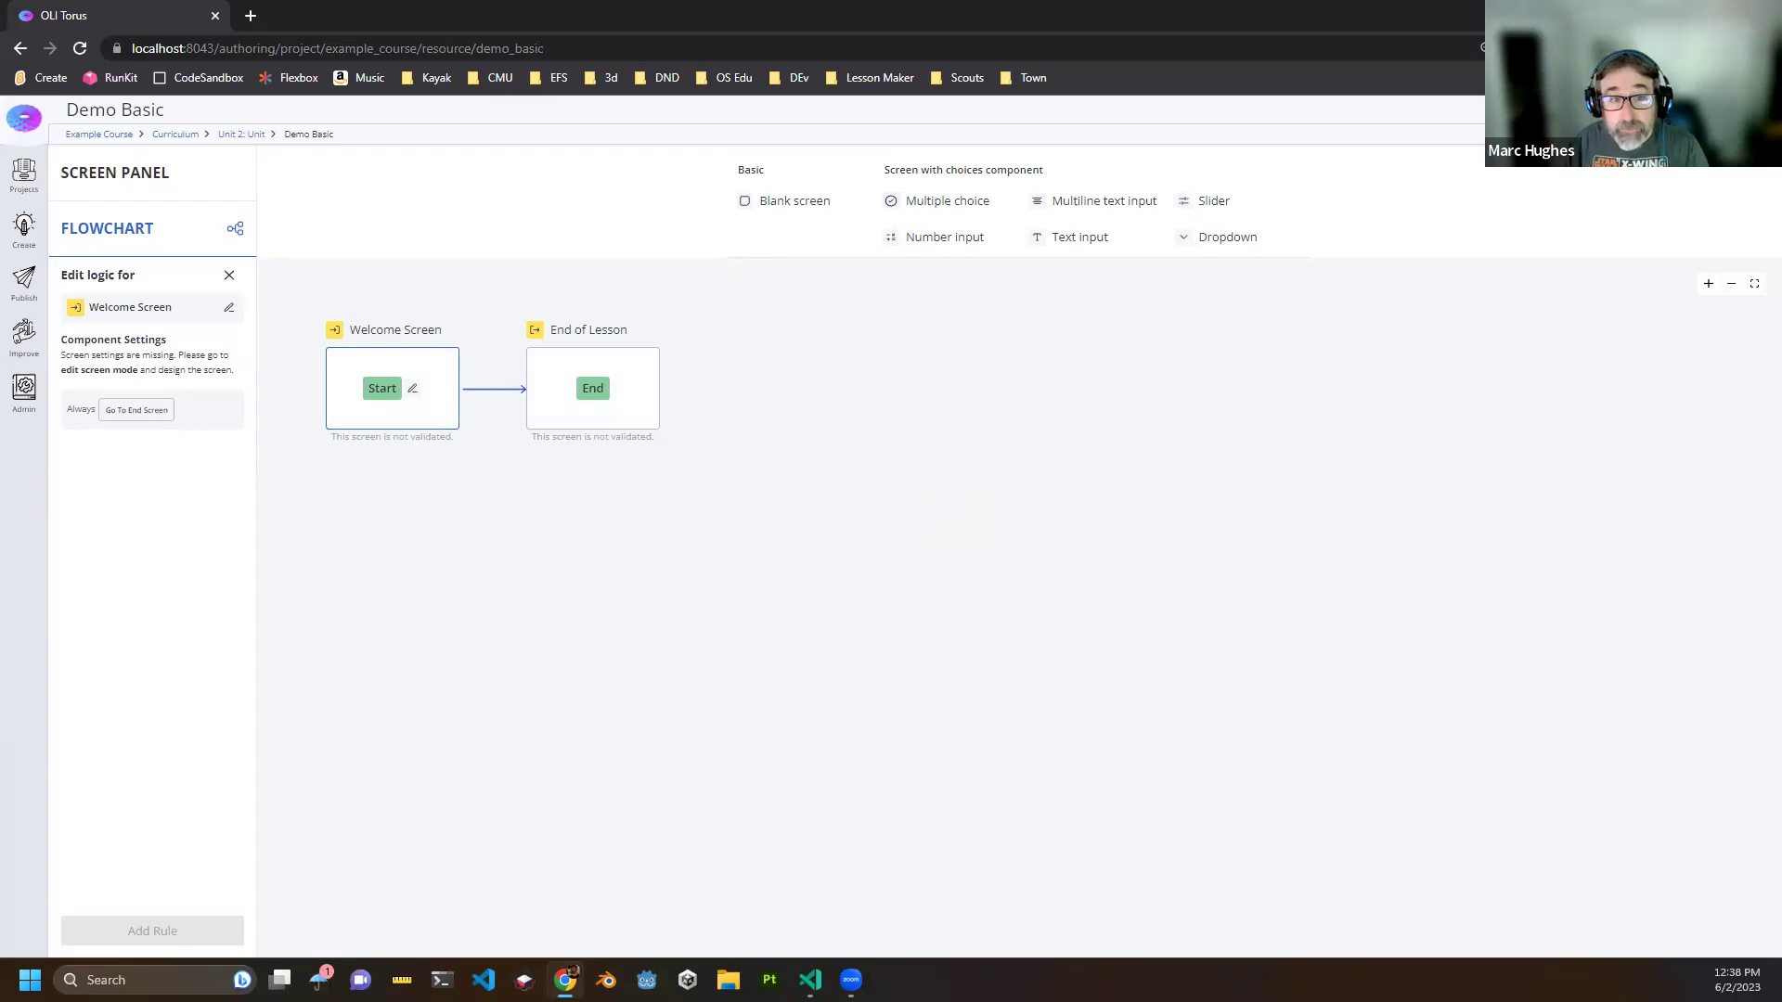
key("alt+Tab")
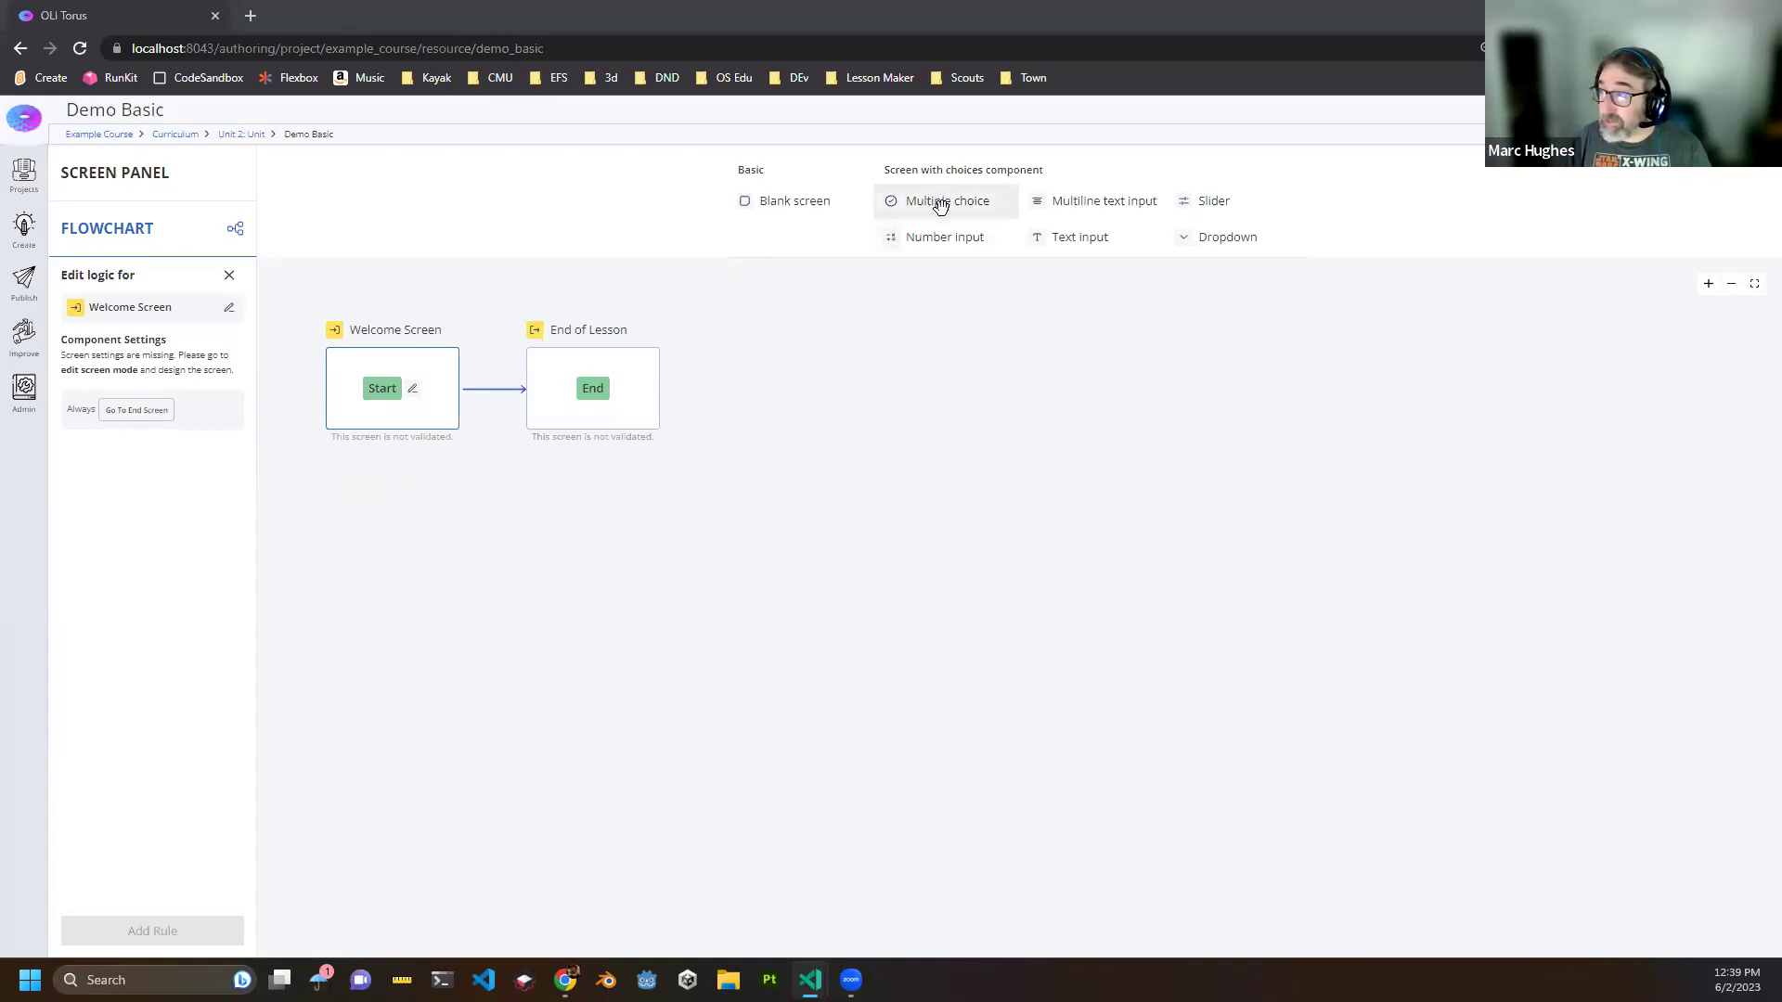
left_click_drag(942, 203, 498, 401)
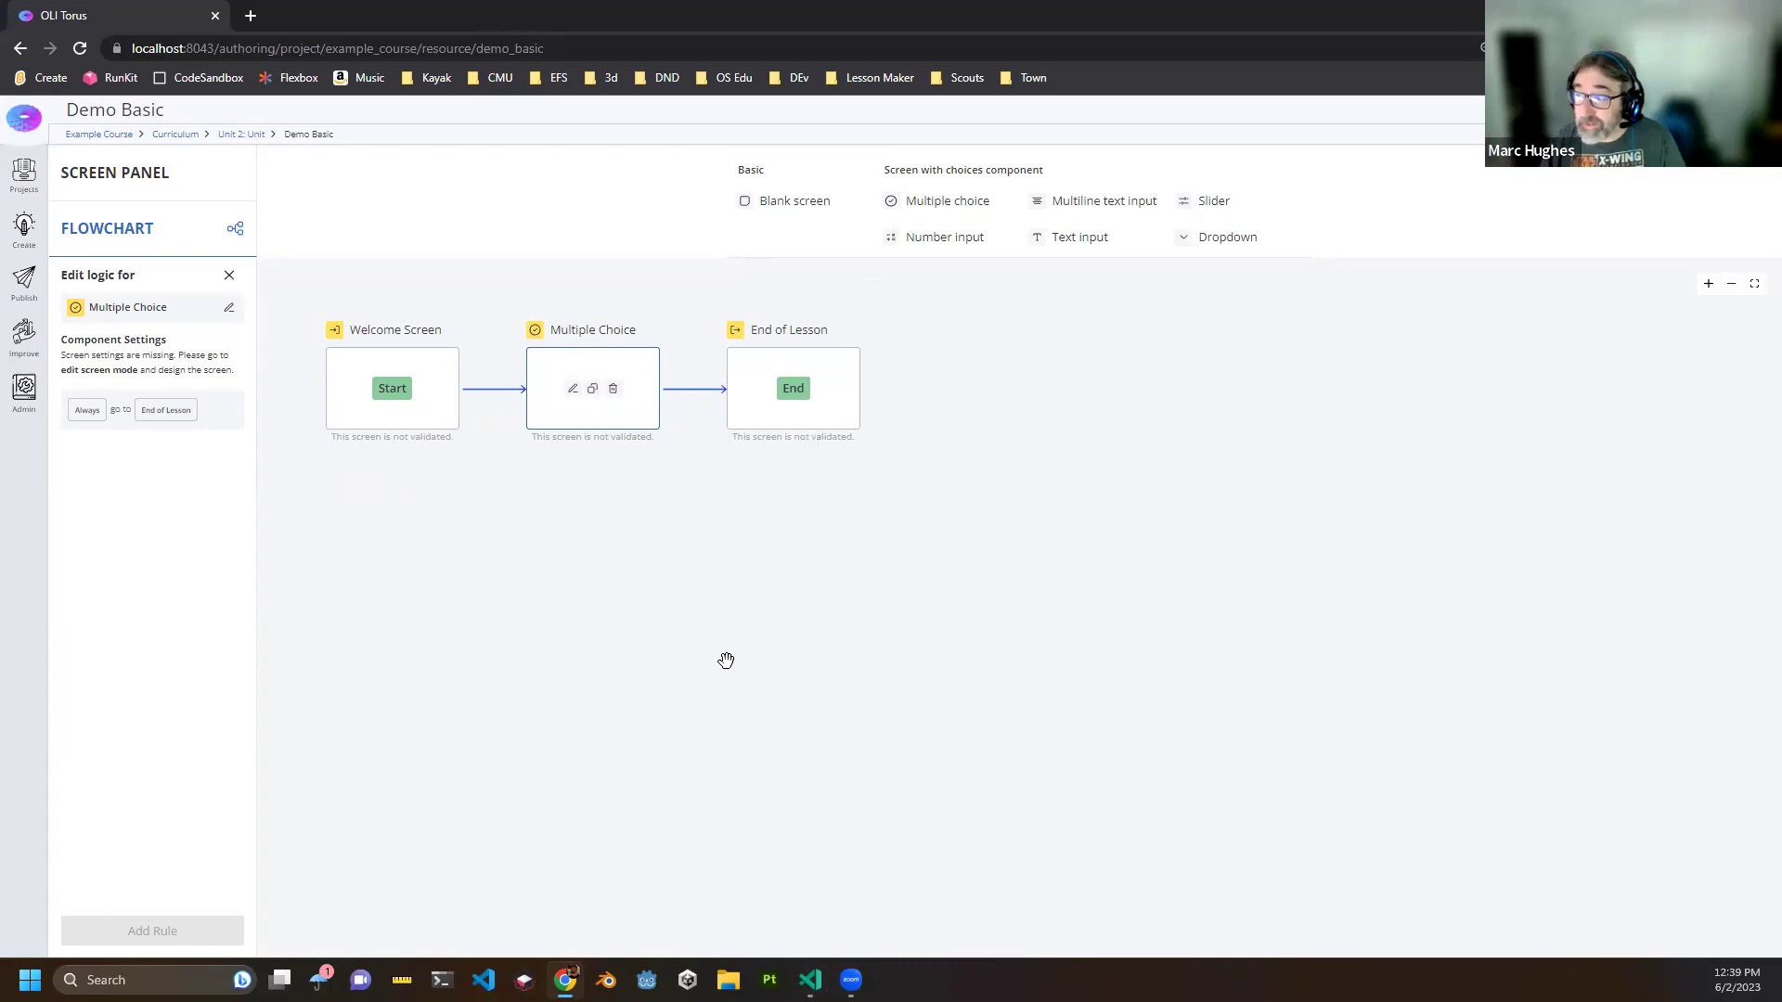
left_click(572, 393)
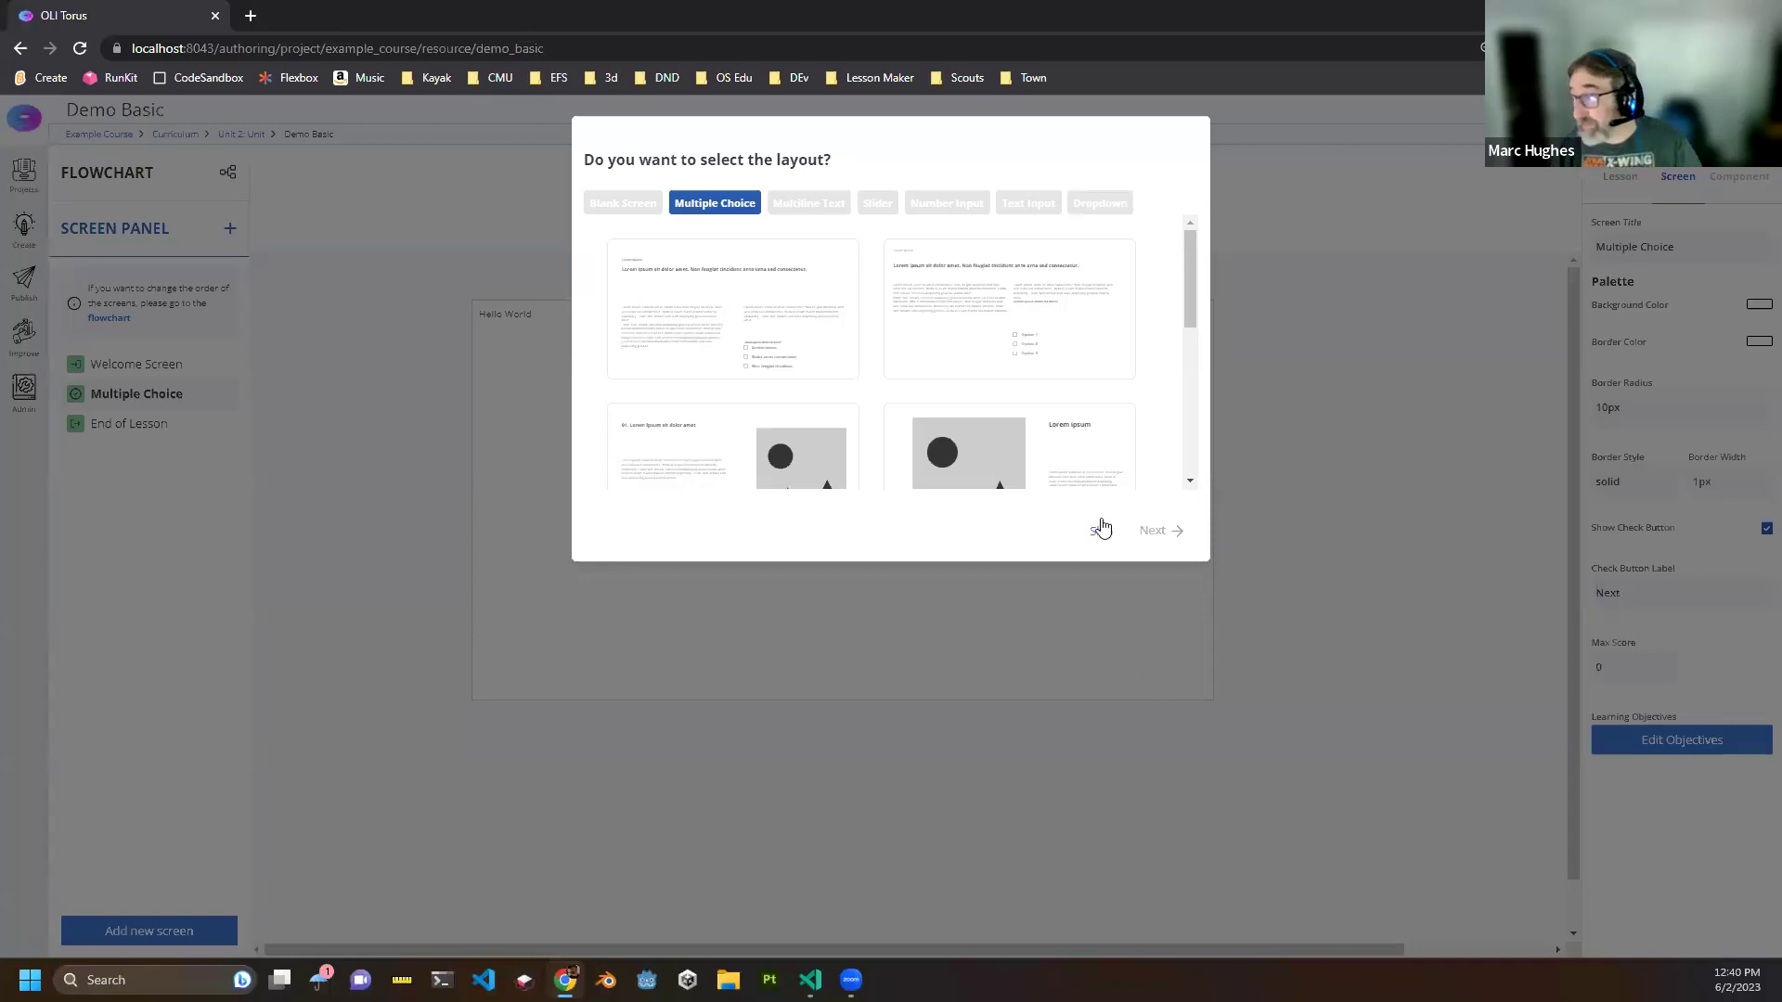
scroll(918, 326, "down", 1)
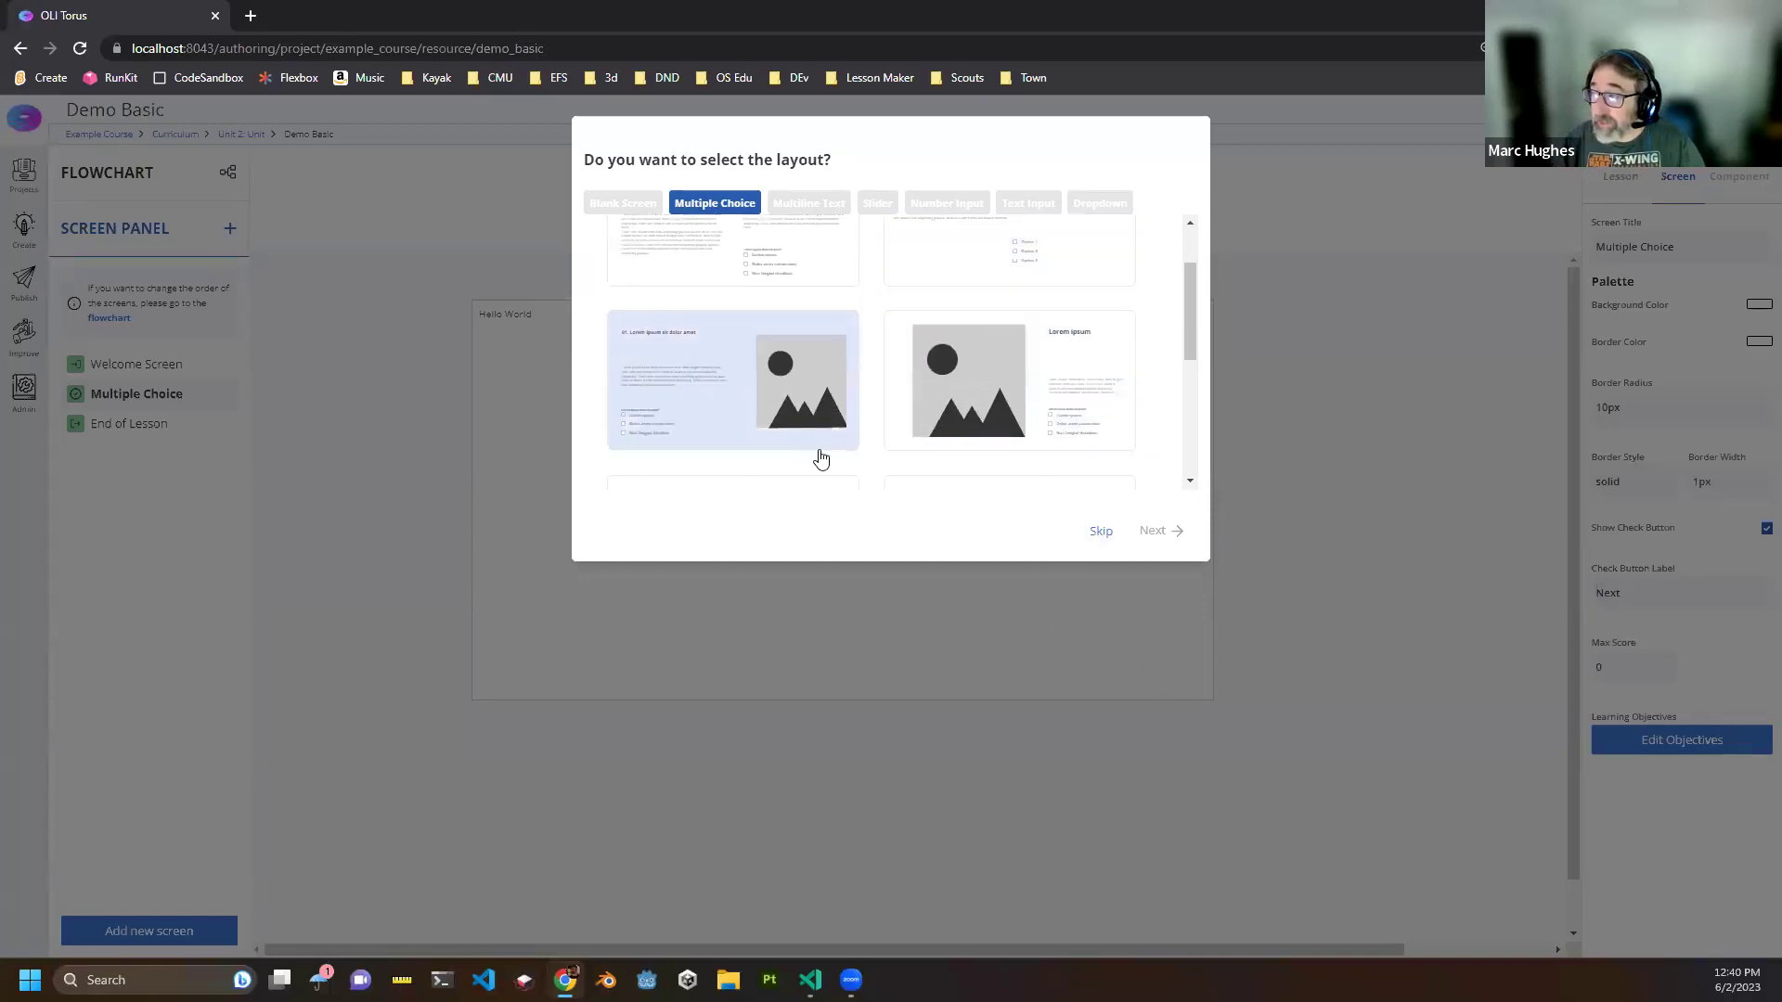
left_click(1102, 533)
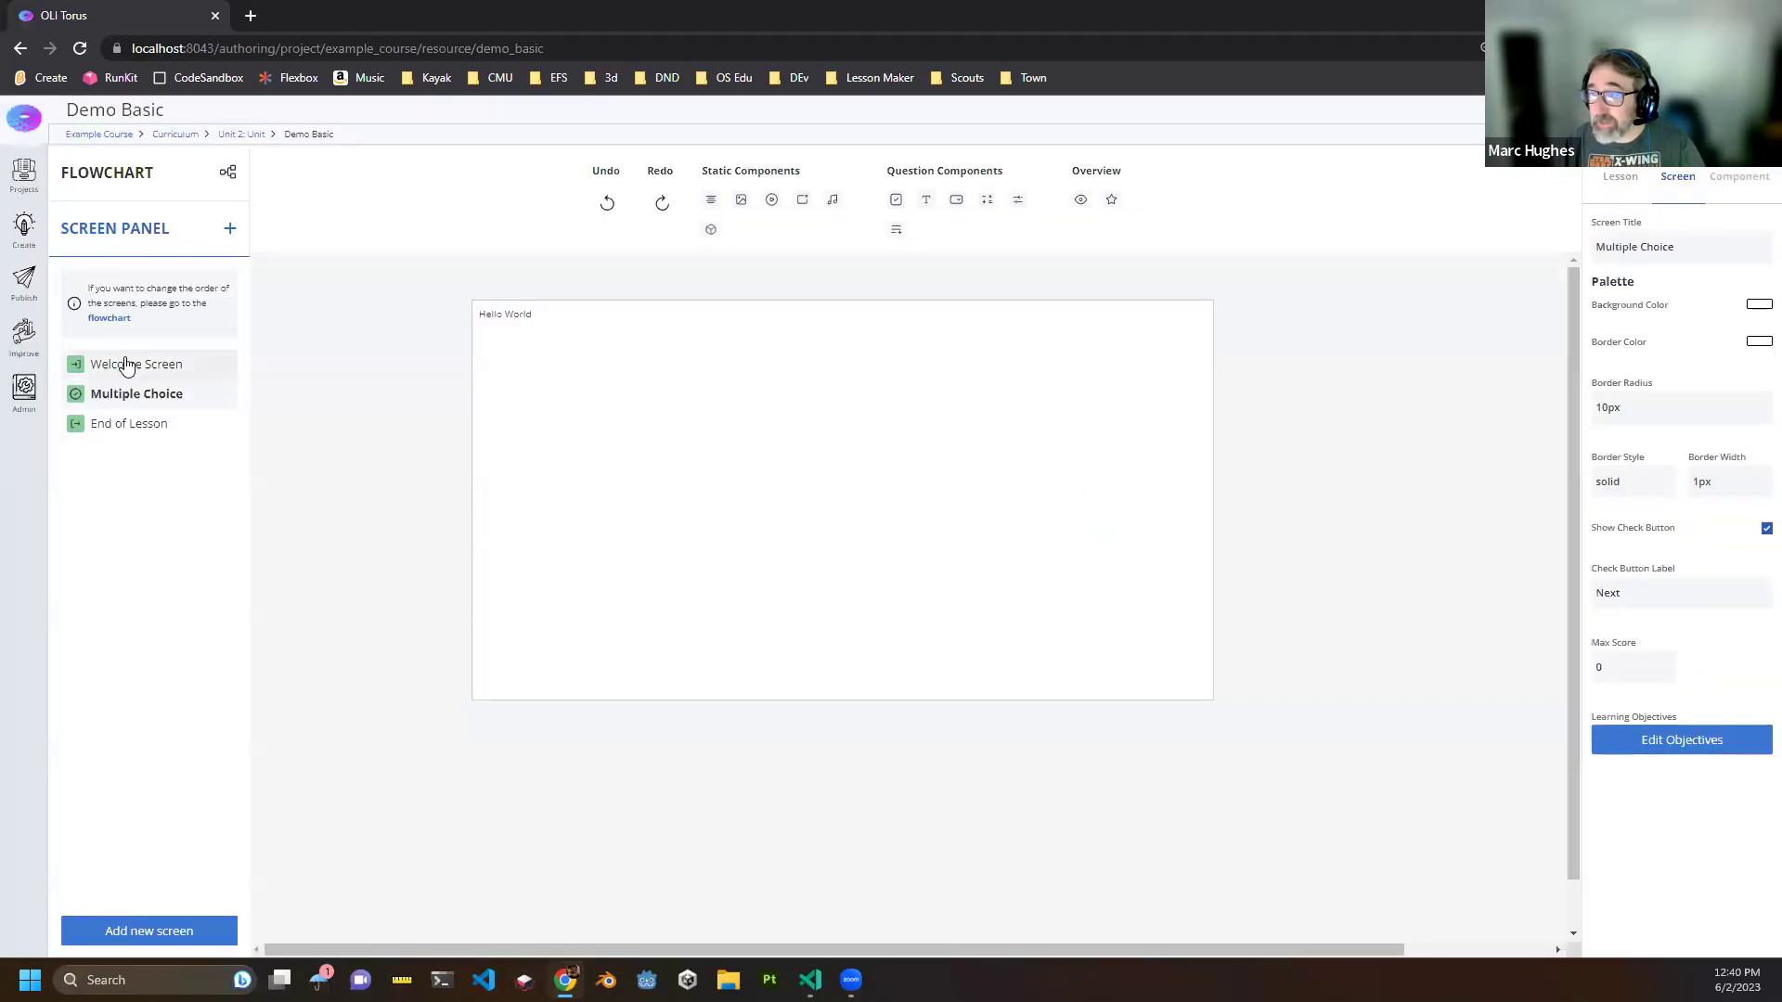
left_click(114, 173)
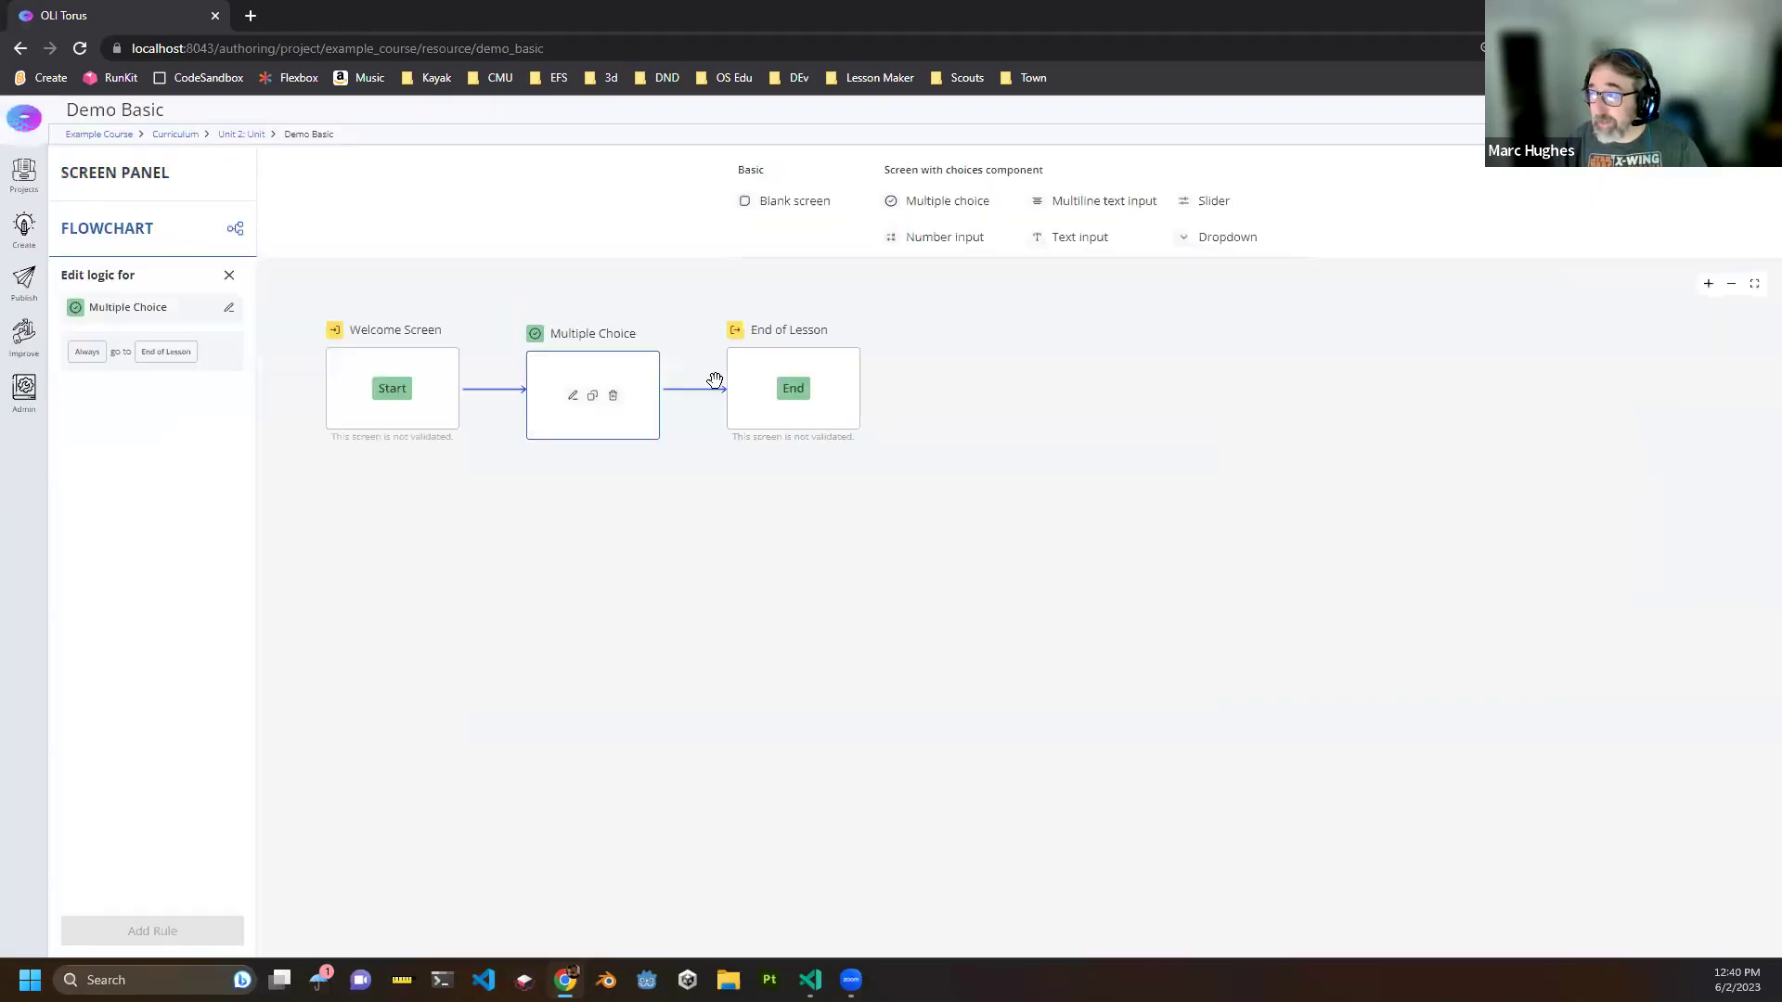
left_click(612, 395)
left_click(808, 298)
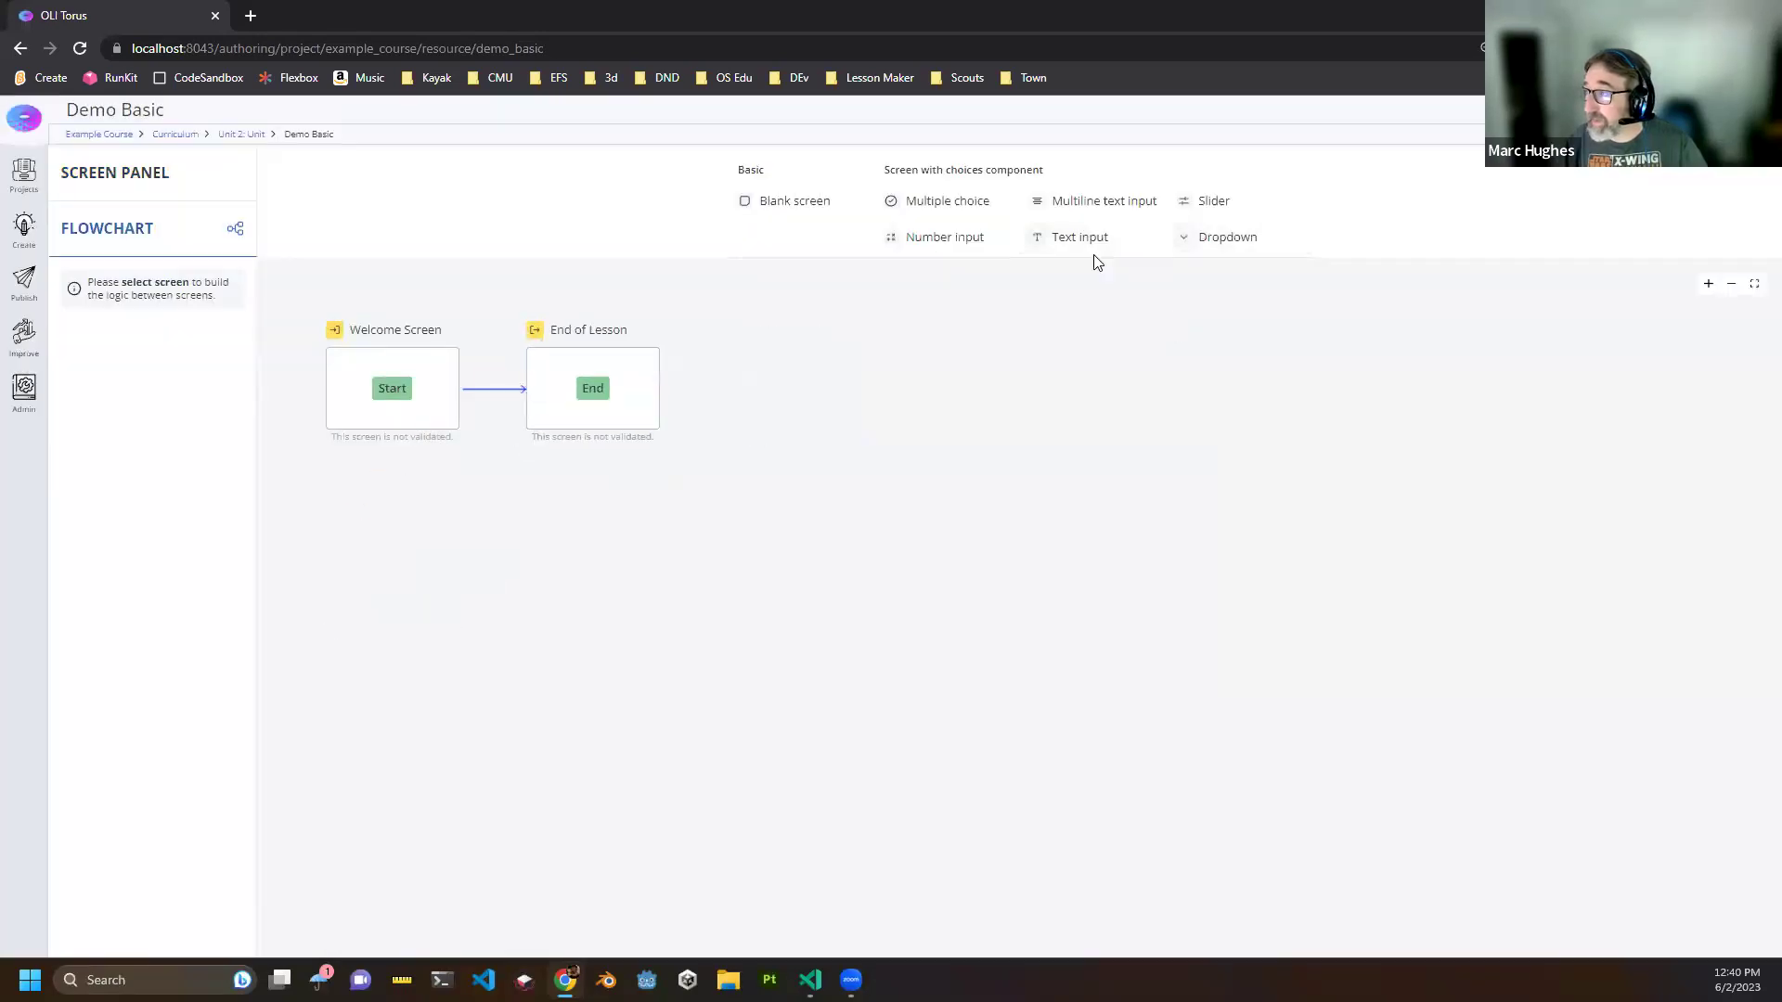
left_click_drag(1088, 238, 493, 390)
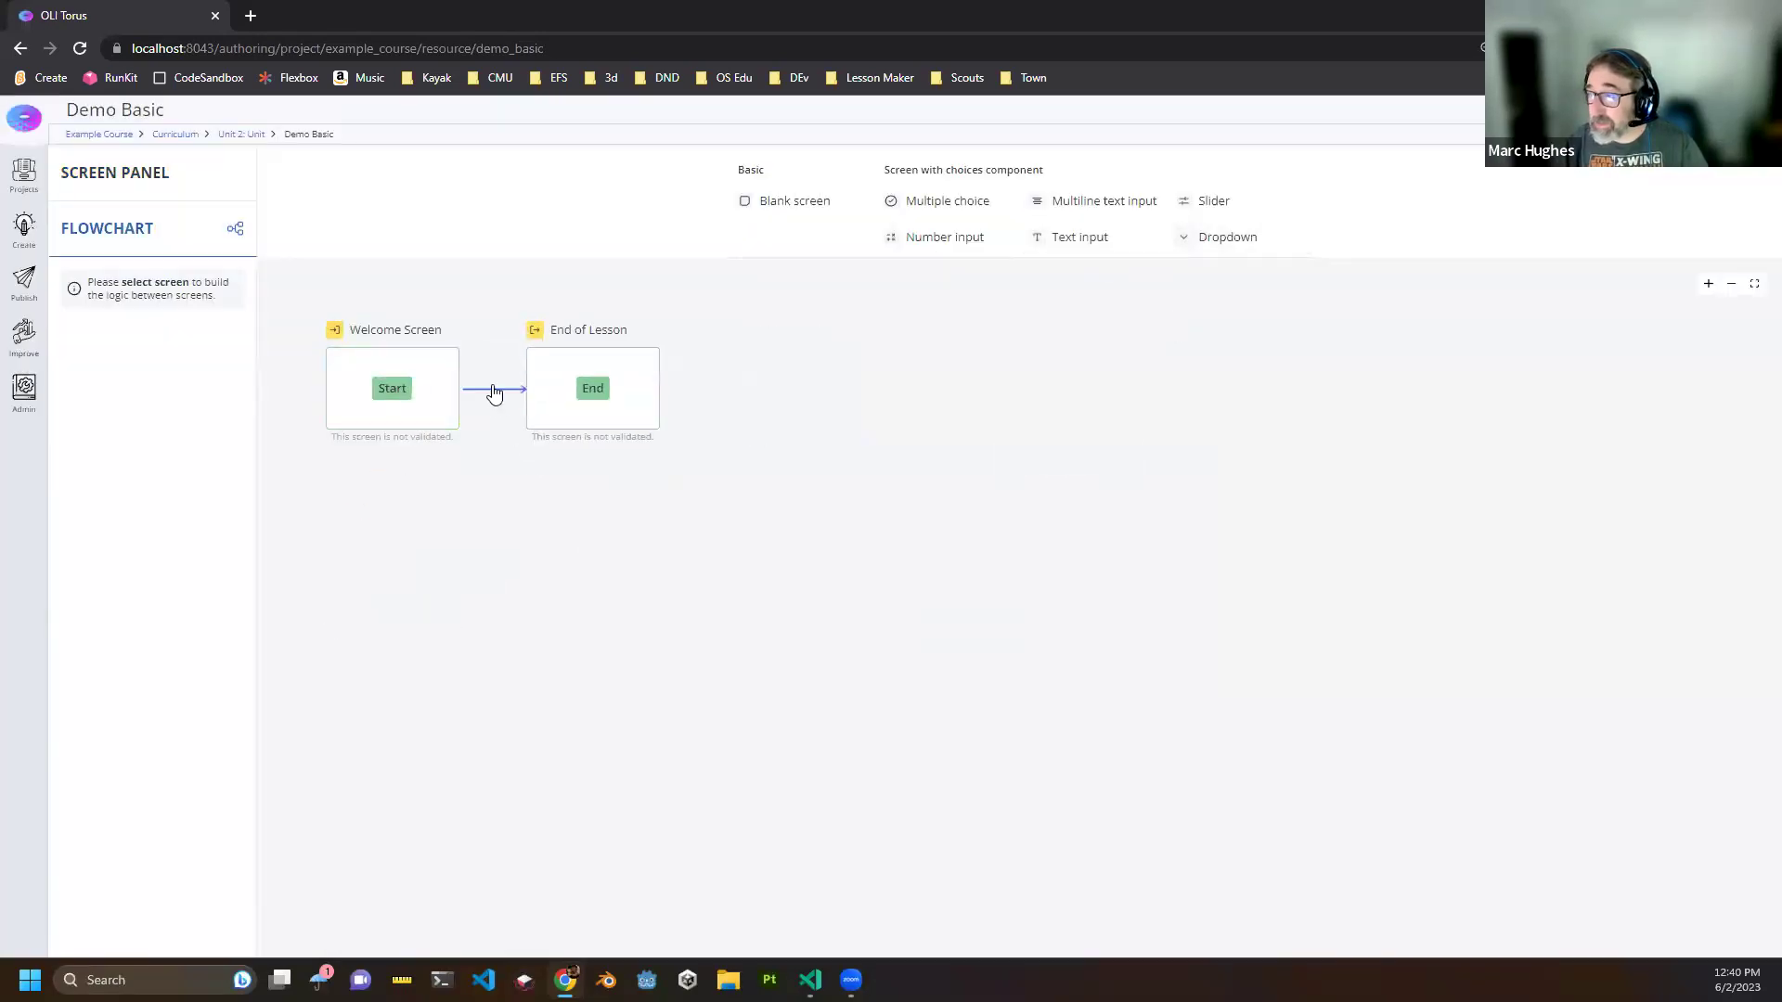
- Edit the Text Input screen and apply the text-beside-image layout template
left_click(572, 389)
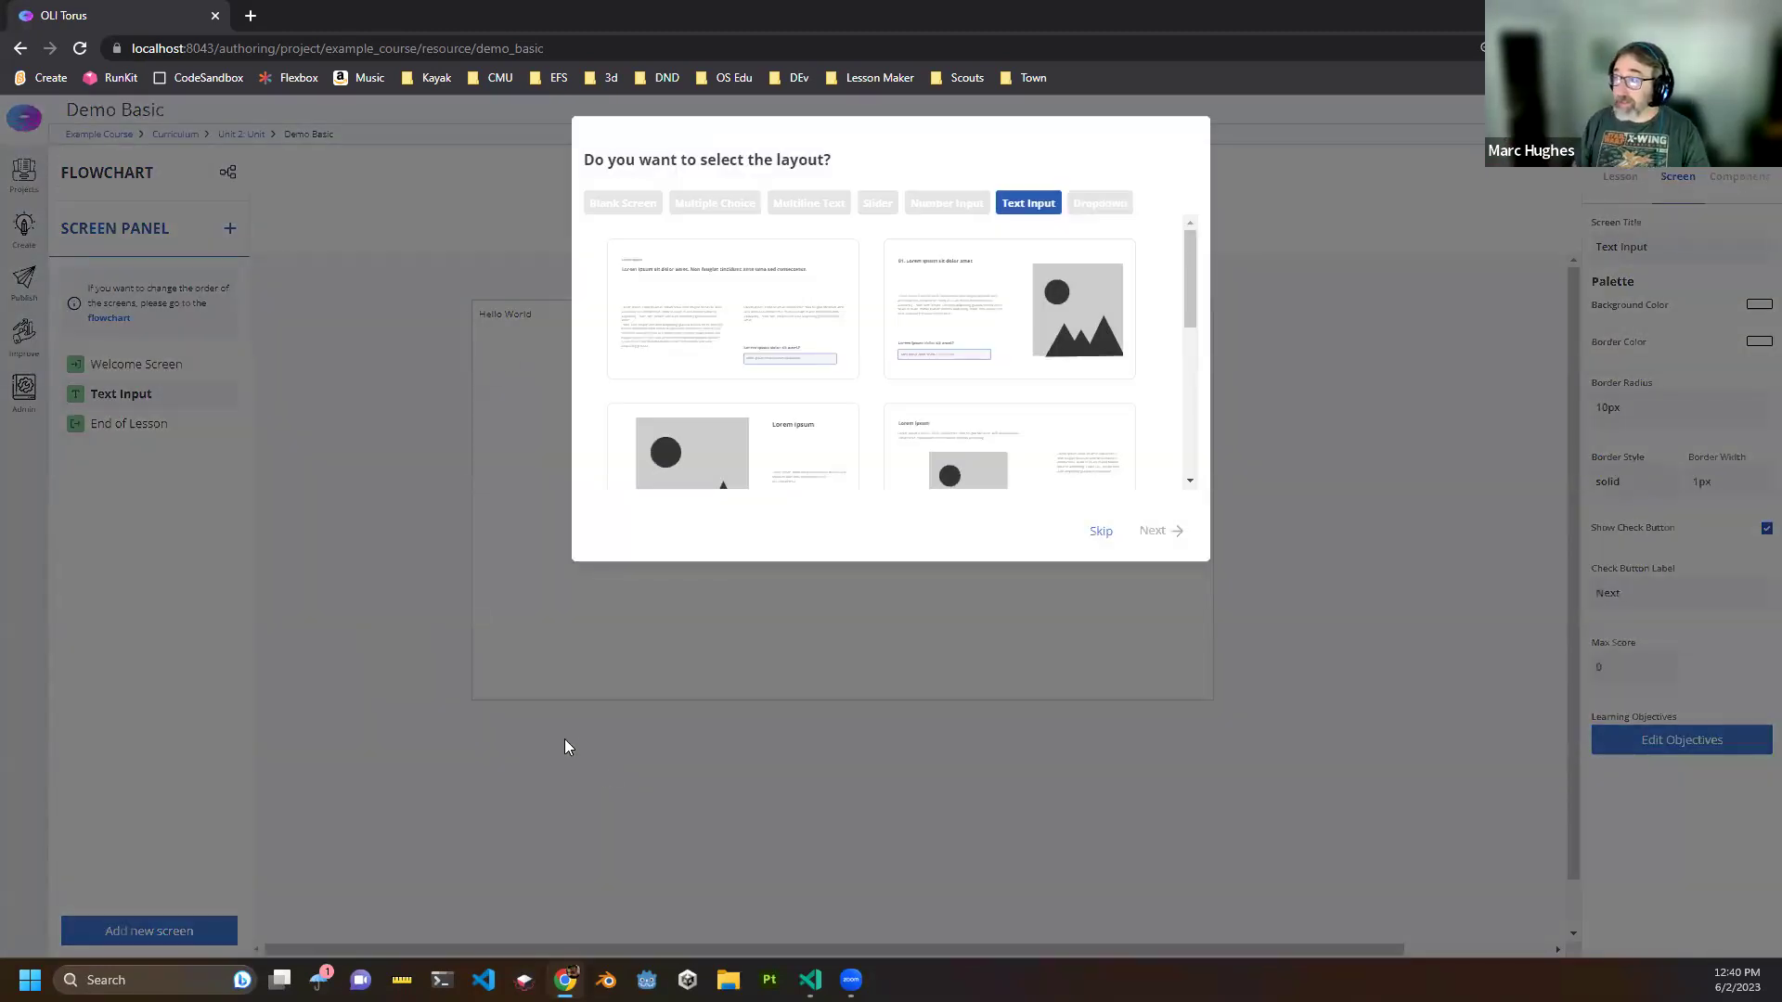
left_click(965, 316)
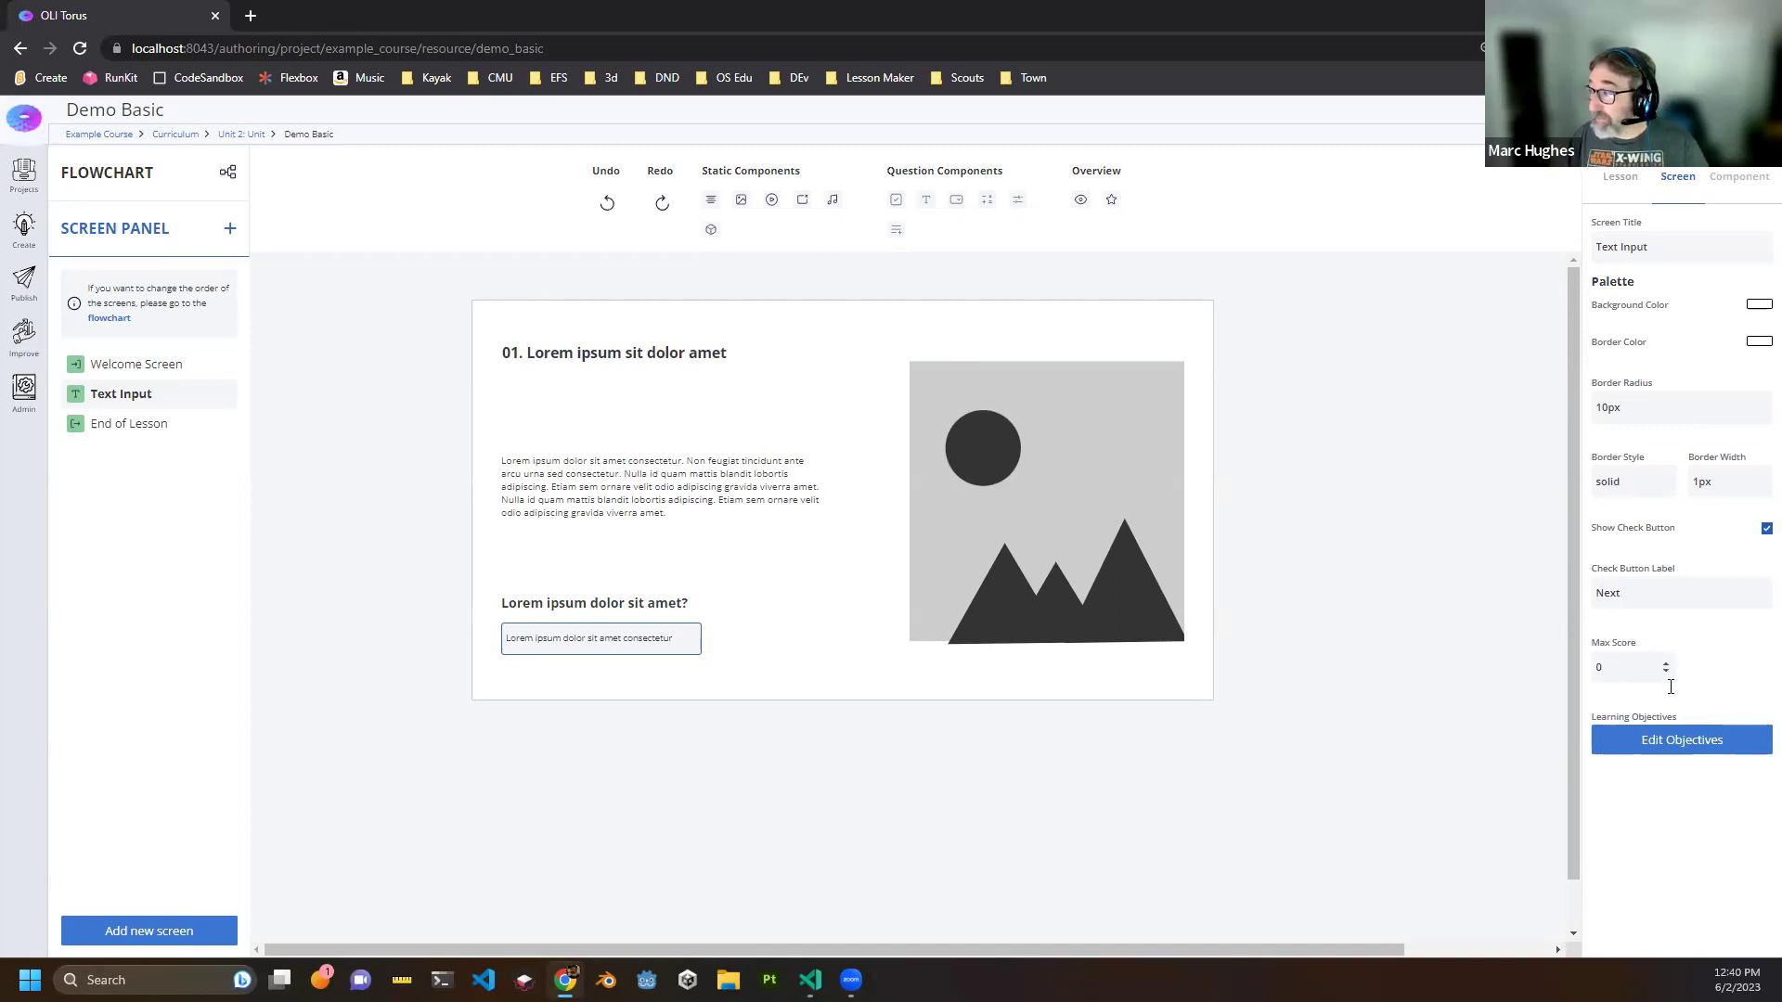
- Set the screen's Max Score to 6 and nudge the heading block slightly up and right
double_click(1632, 669)
type("6")
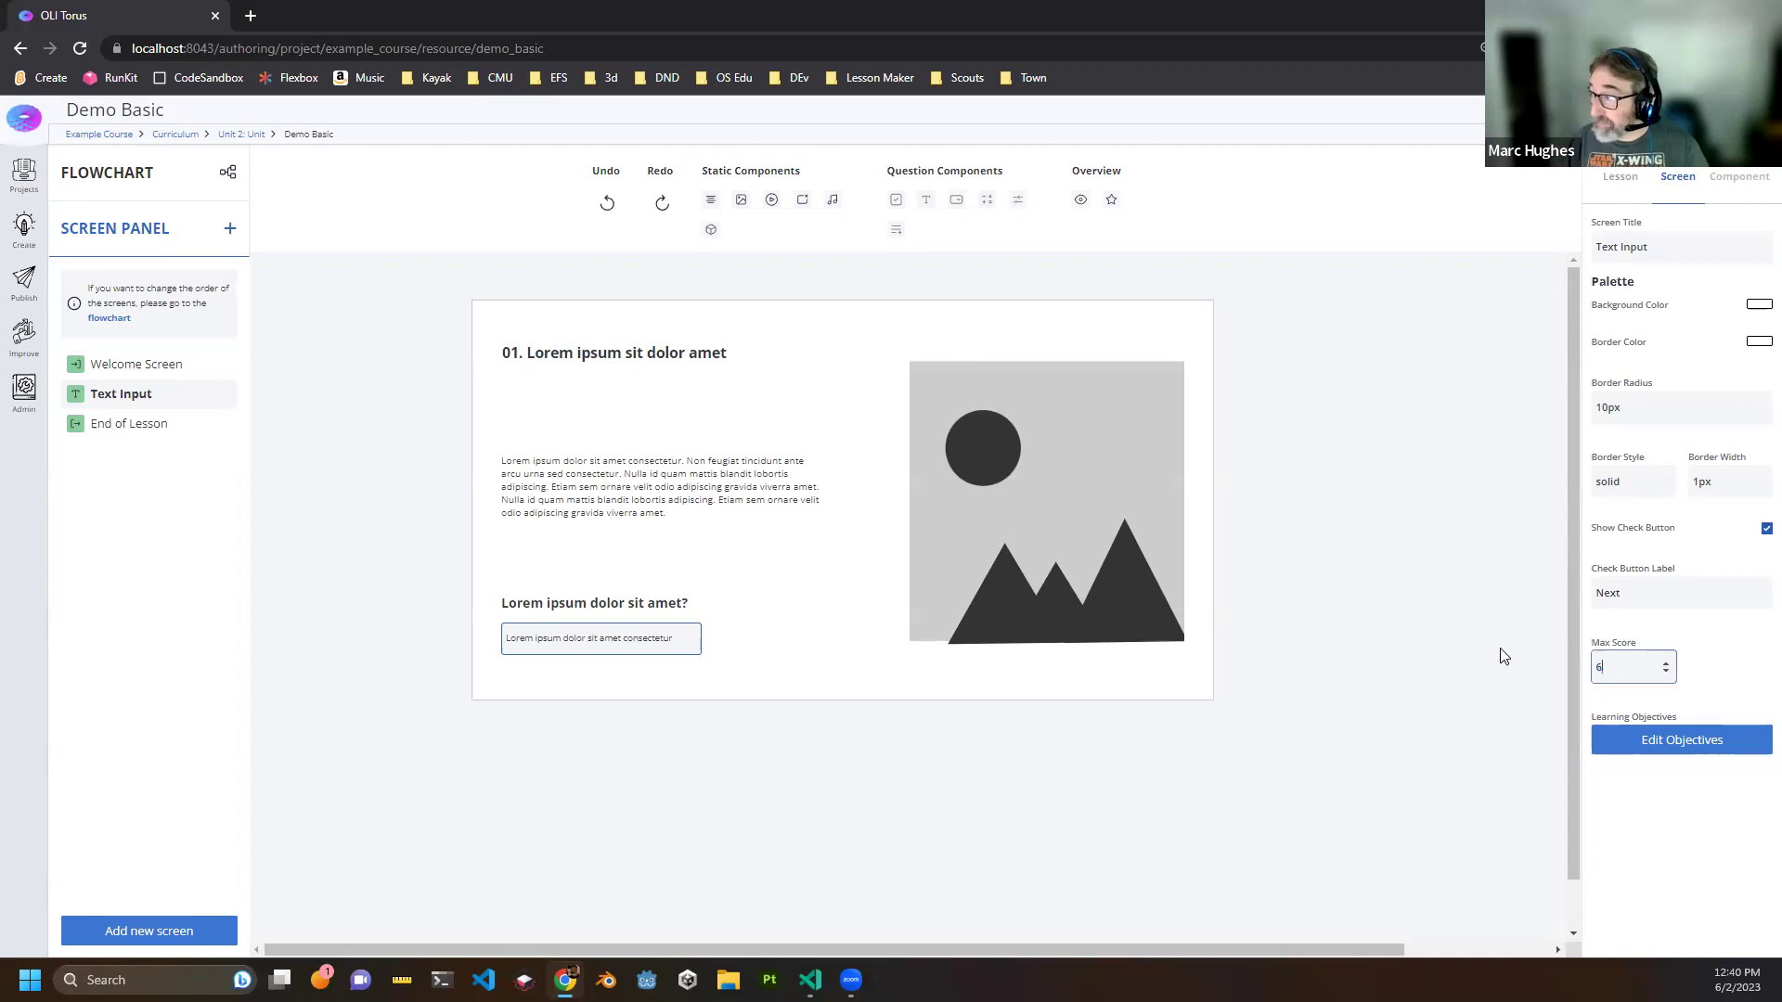
left_click(1501, 681)
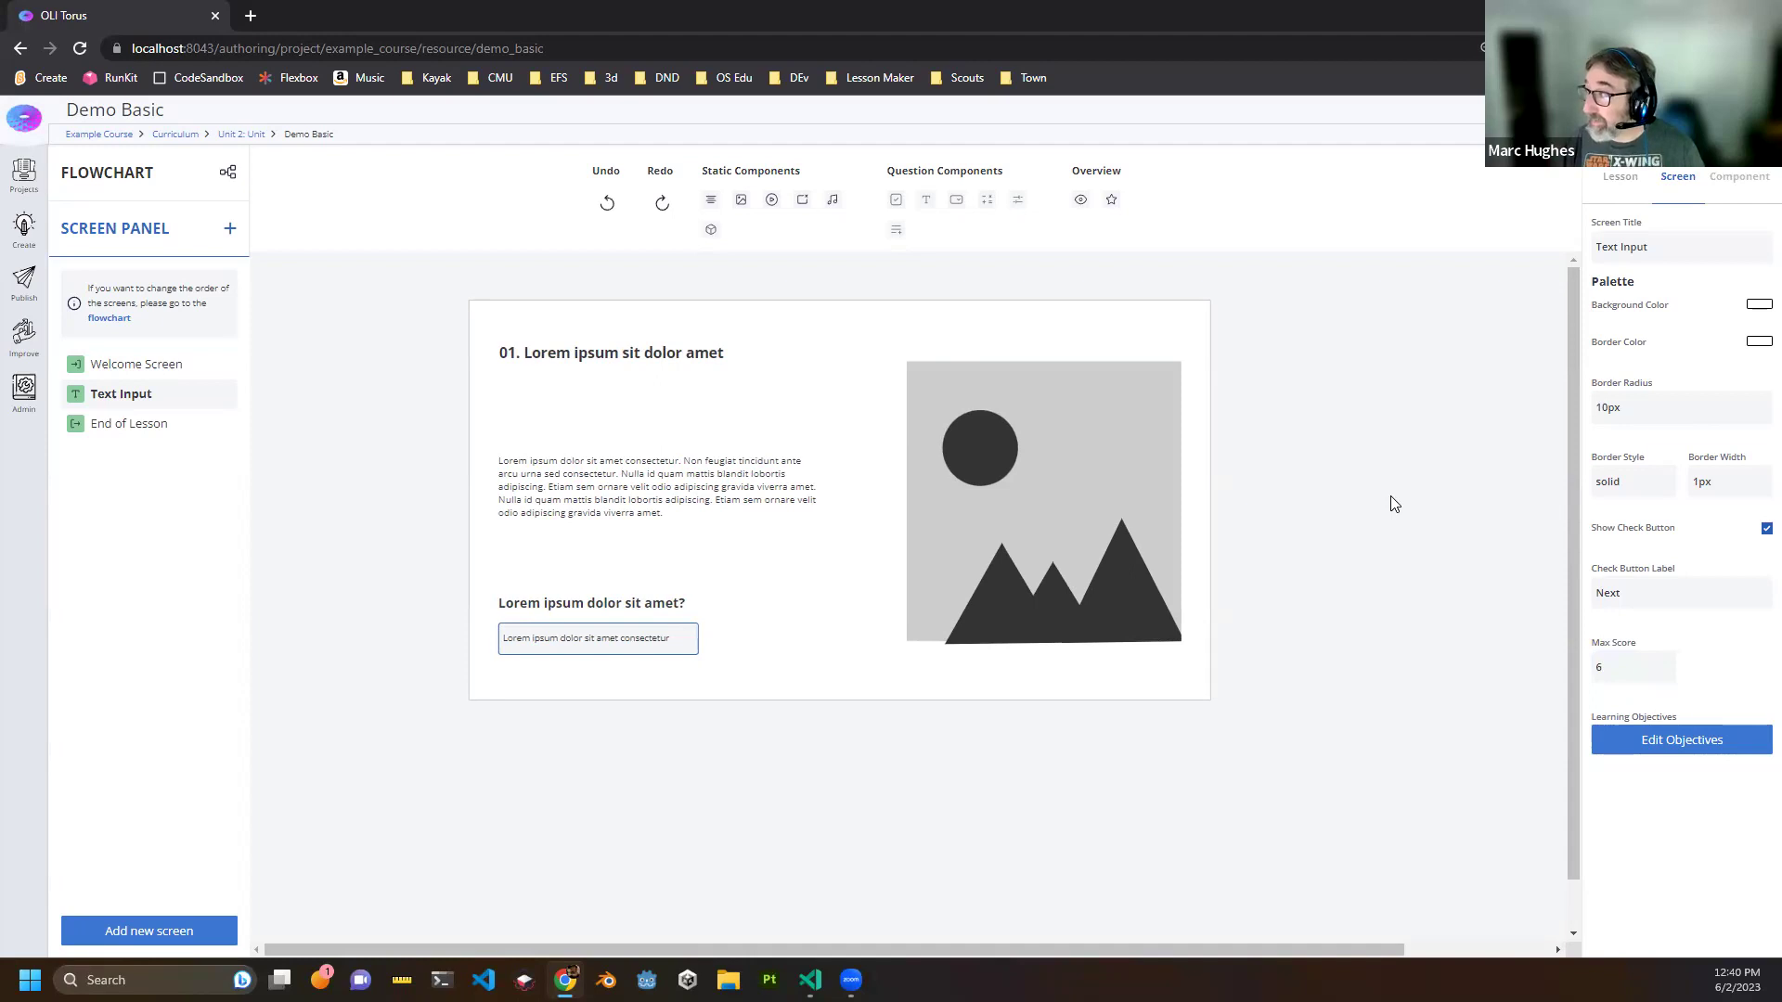
left_click(716, 363)
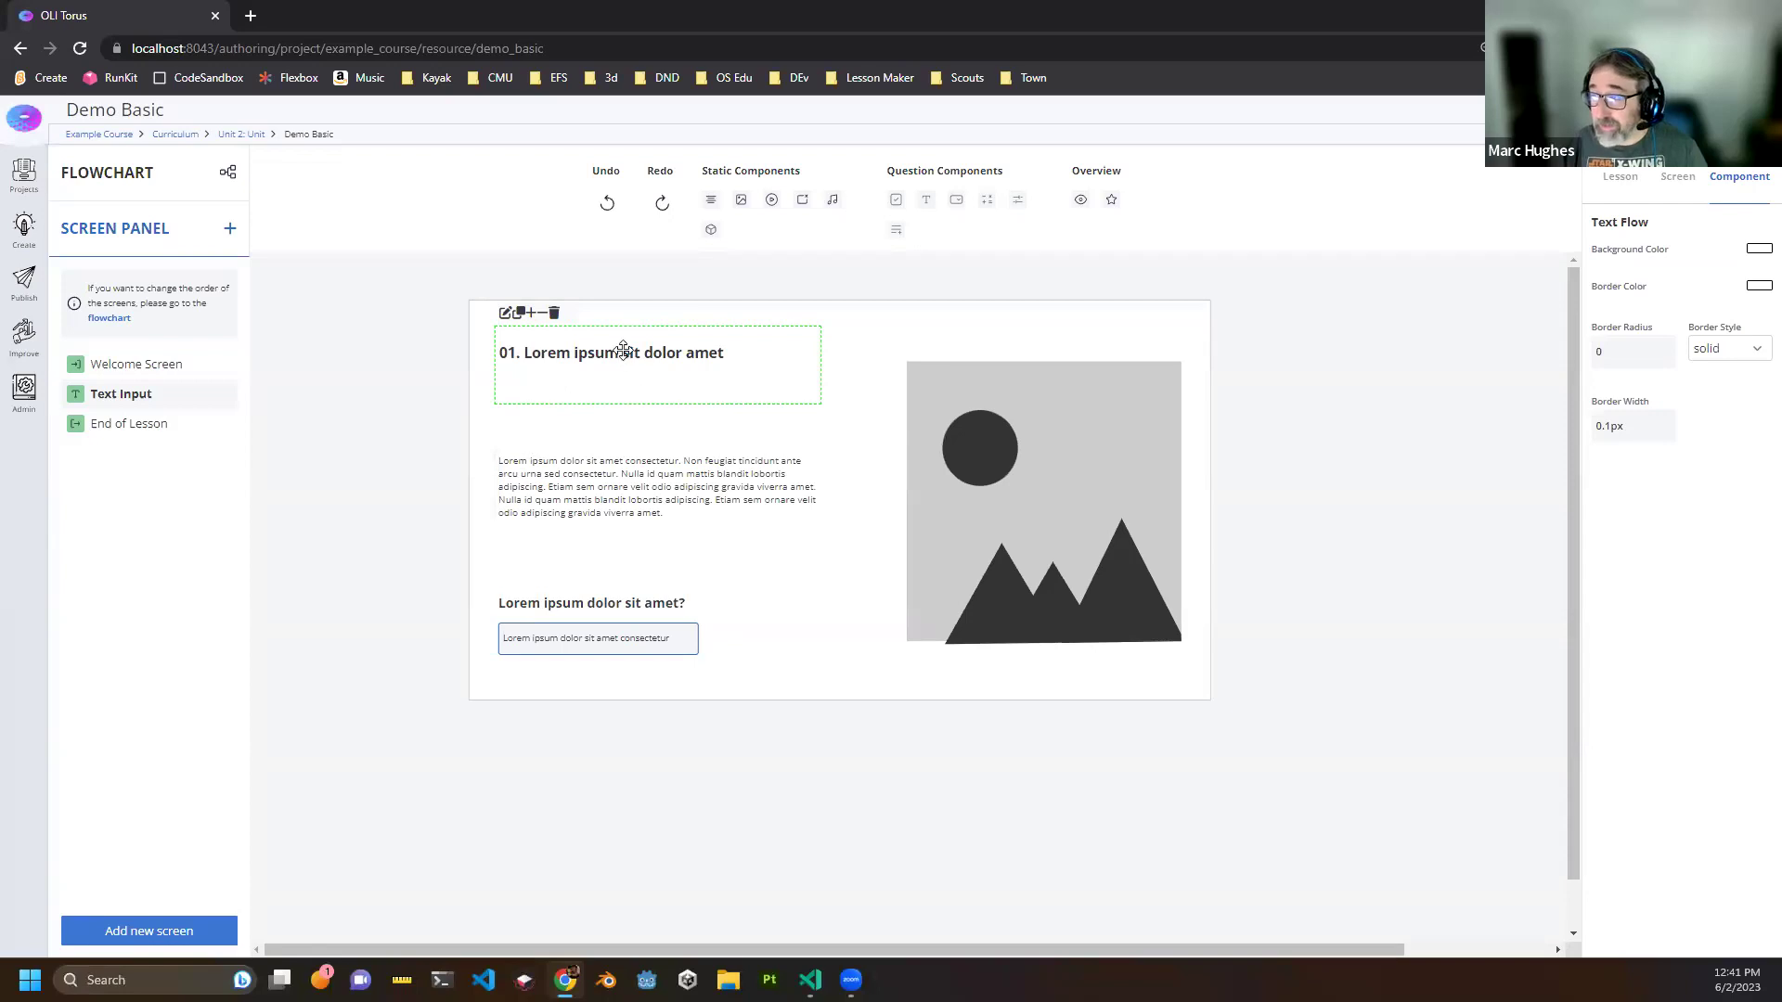
left_click_drag(614, 335, 652, 390)
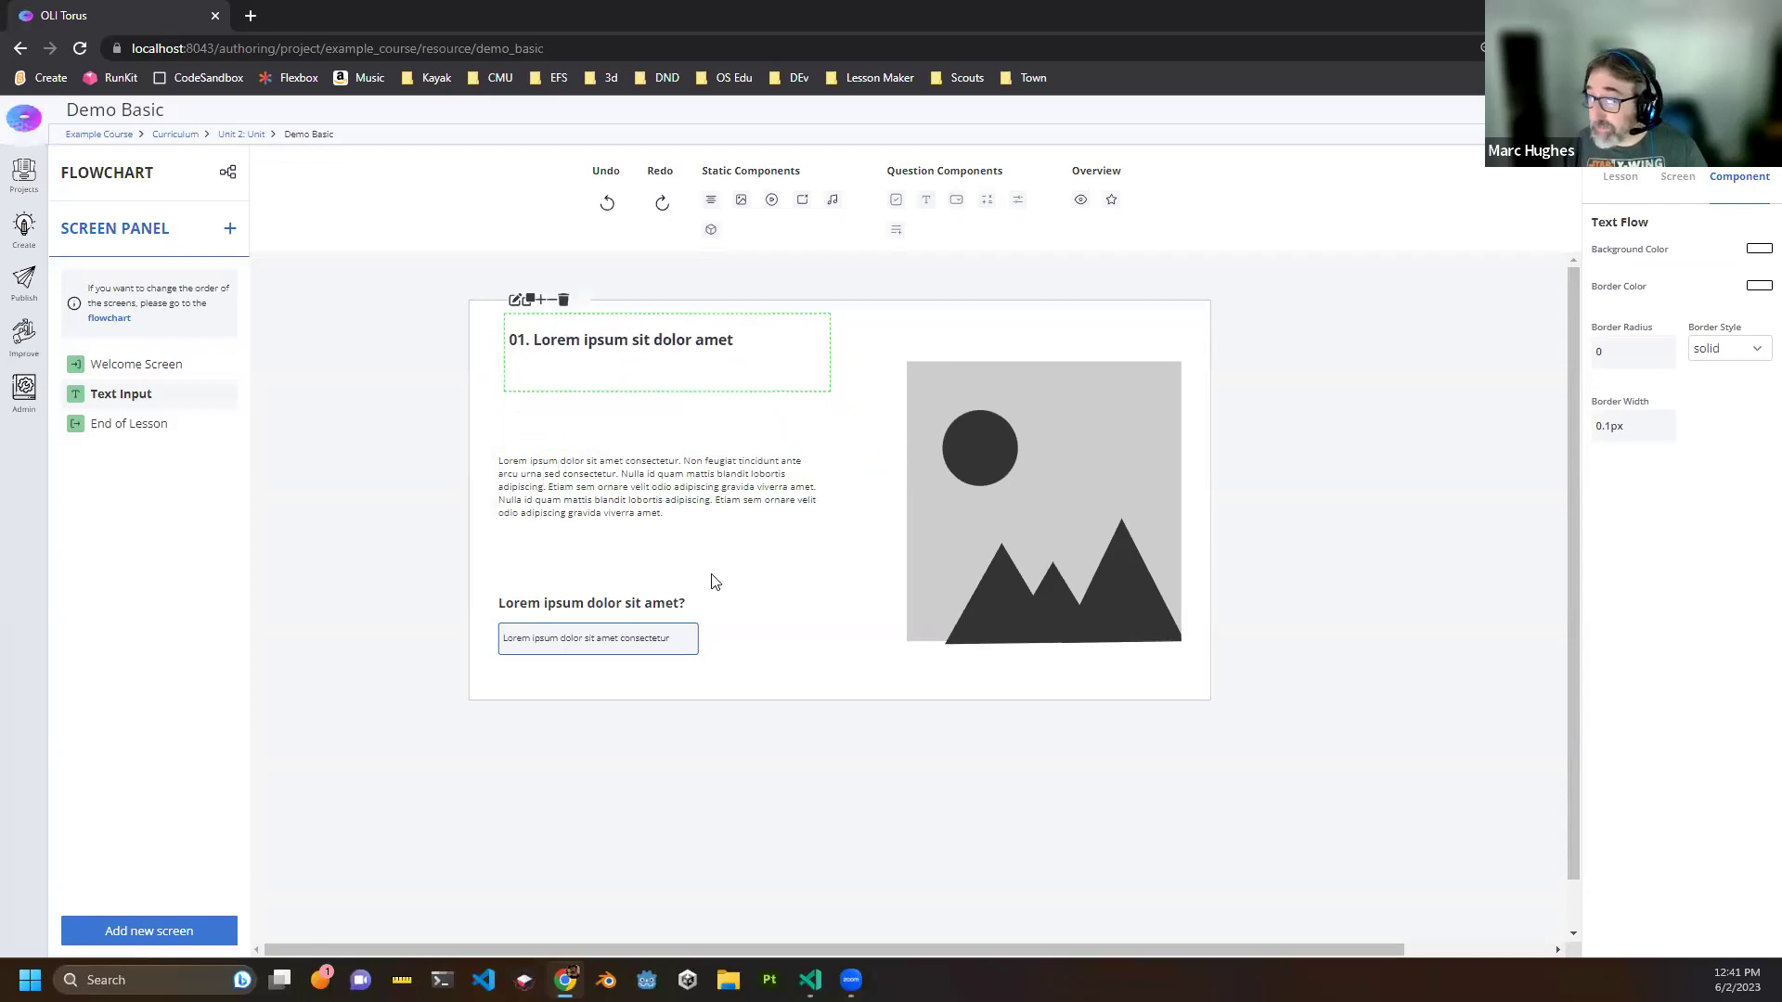
- Swap the placeholder image's source for the 300.jpg kitten photo from the media library
left_click(1109, 447)
left_click(1603, 293)
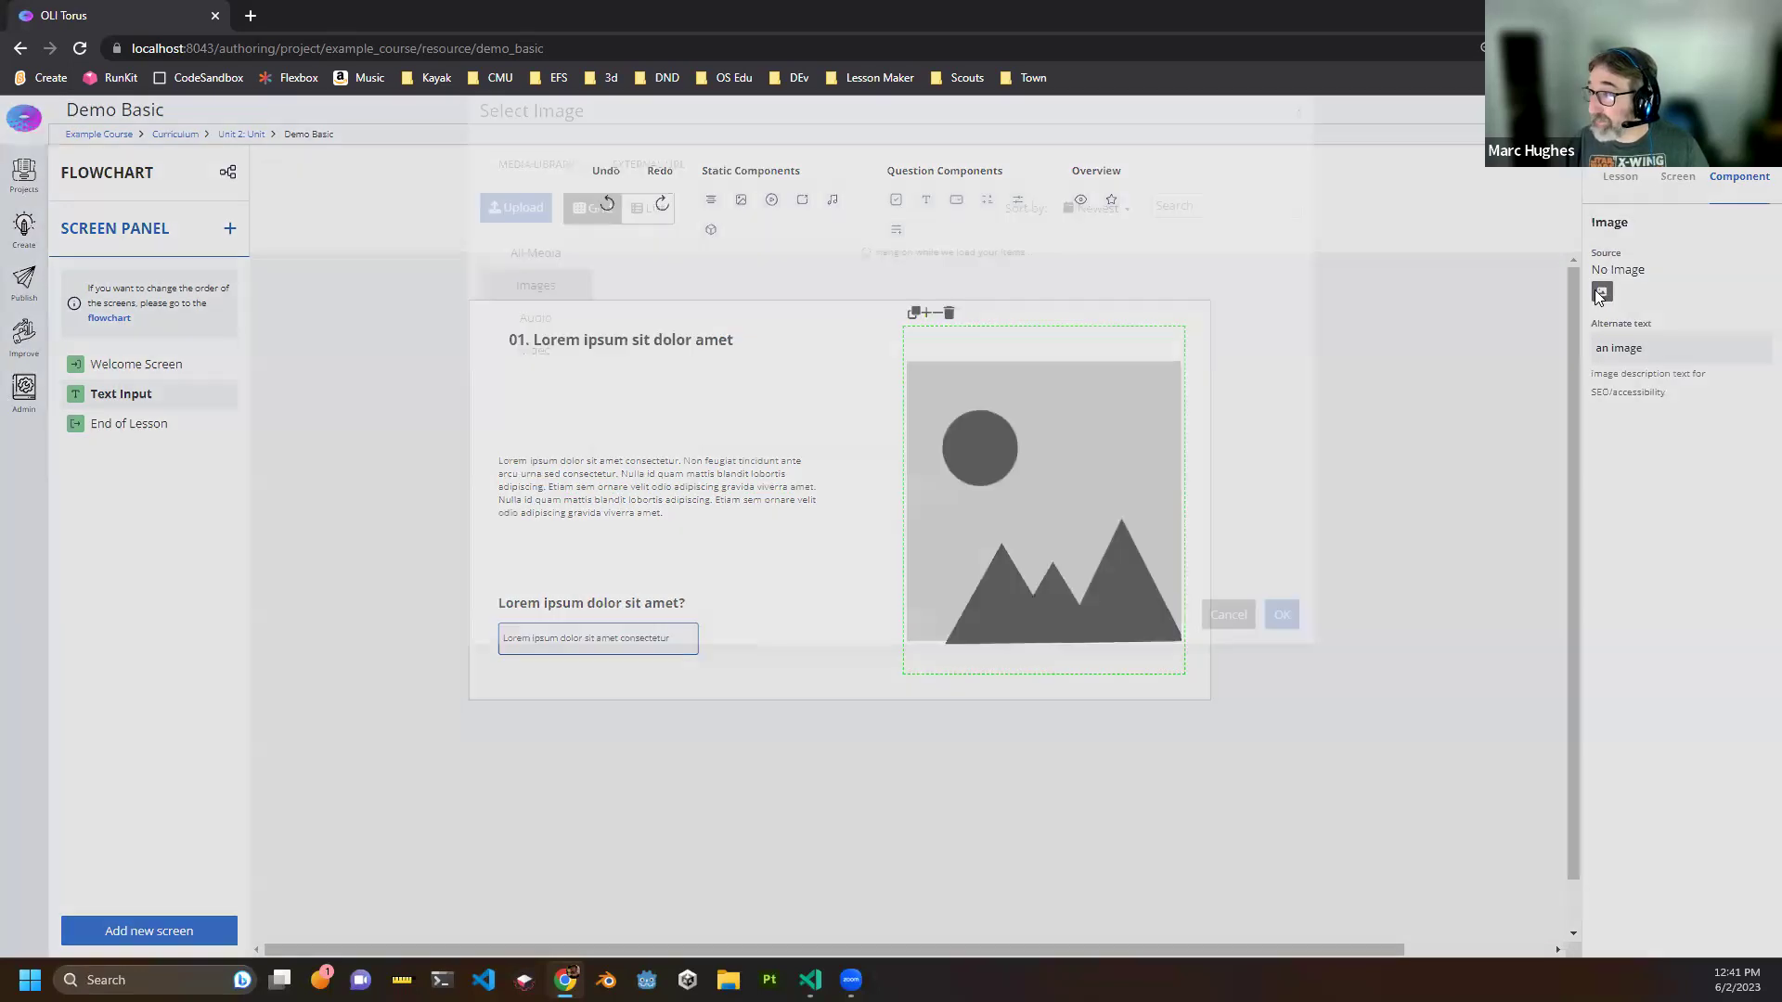
left_click(910, 306)
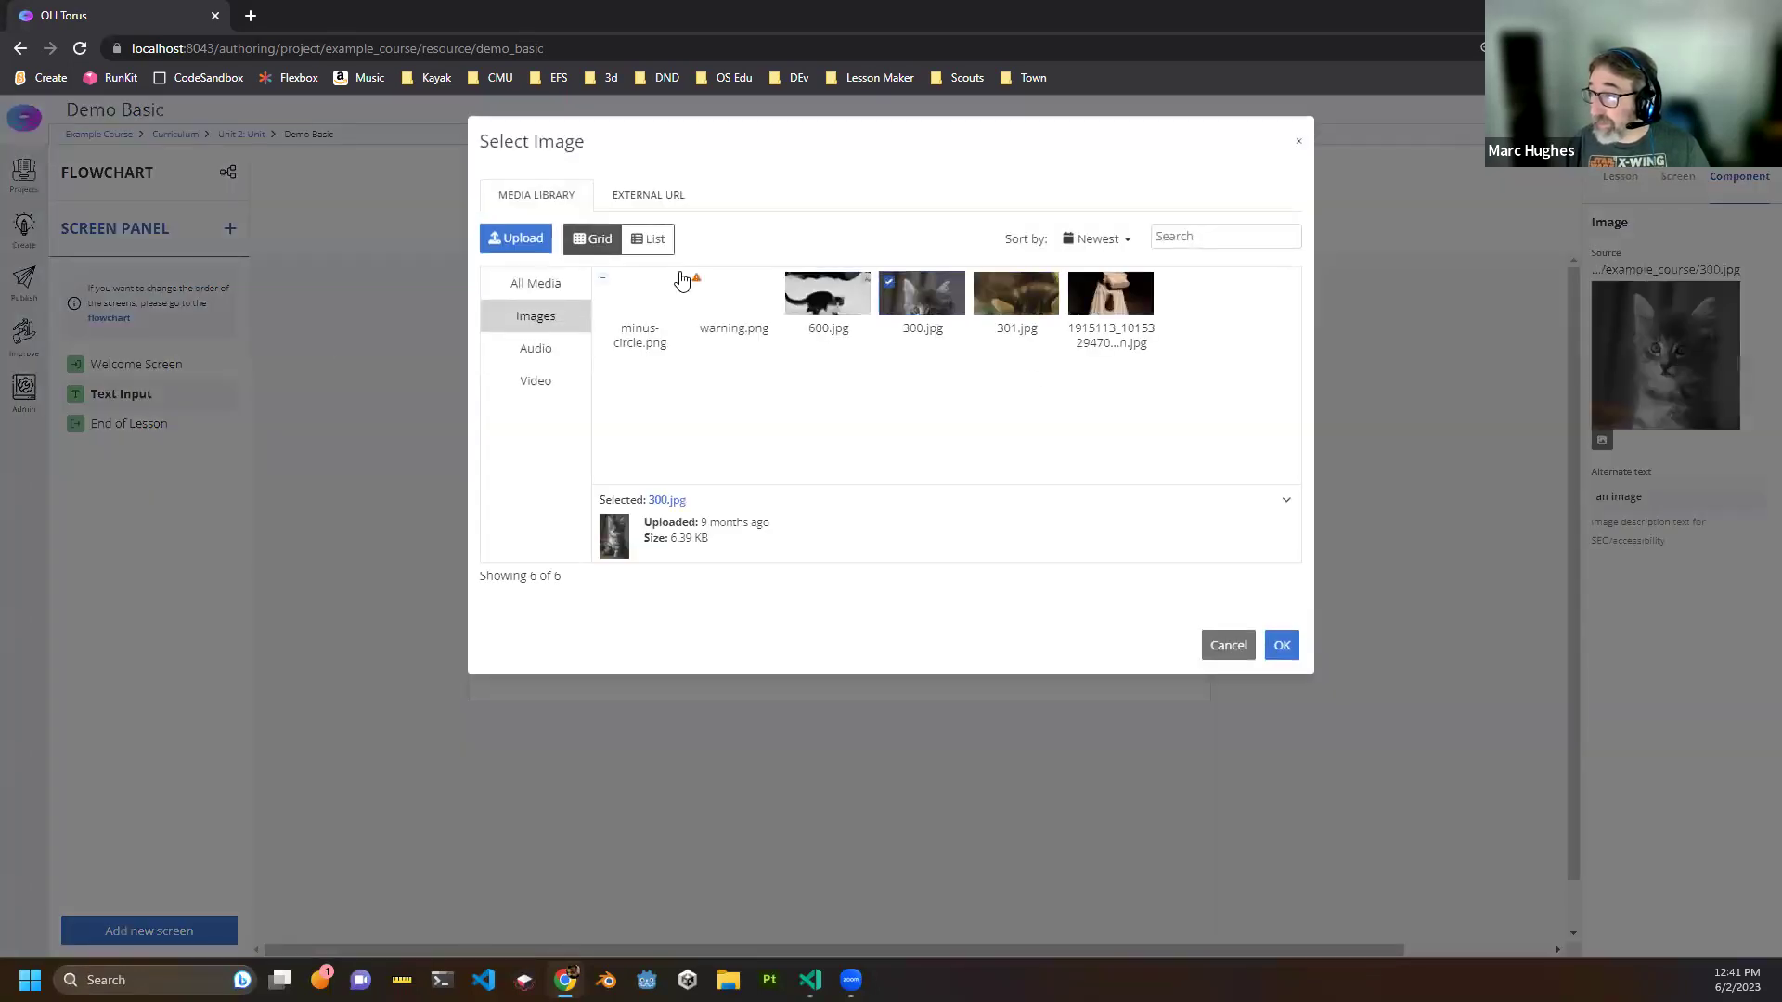
left_click(1282, 646)
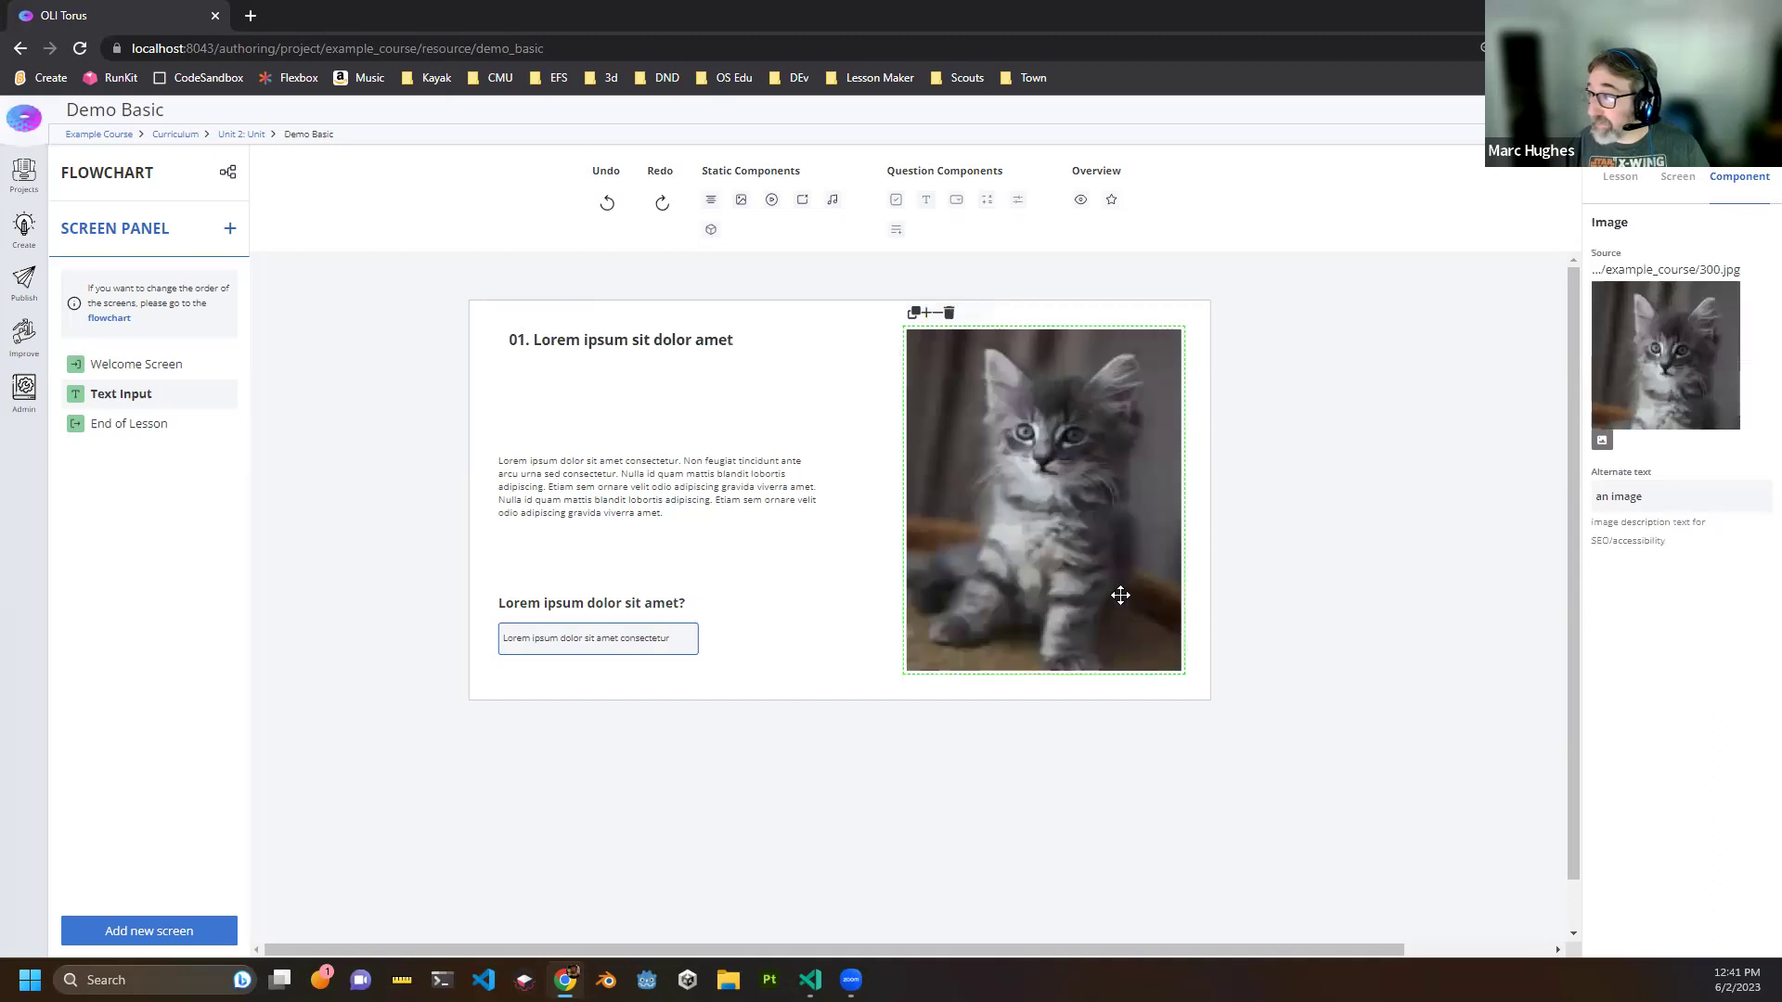